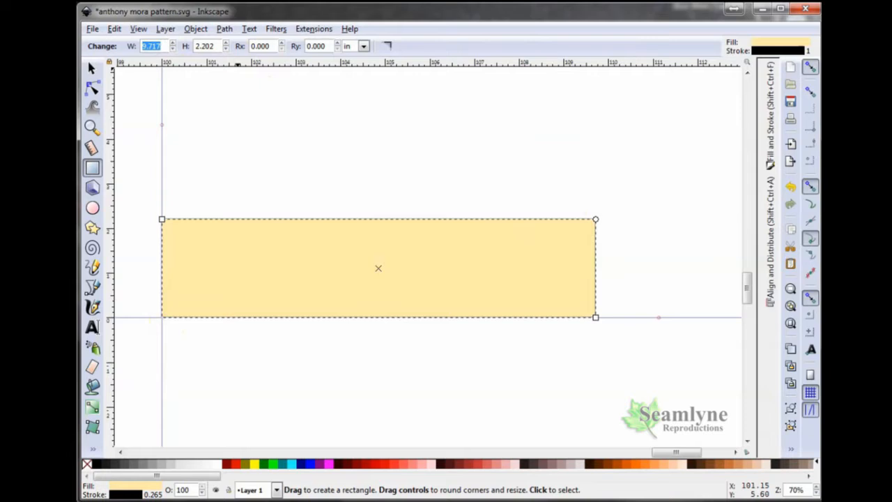
# Step: Resize the rectangle to 11 by 1.25 in and snap its lower-left corner to the guide intersection
pyautogui.write('11')
pyautogui.press('Tab')
pyautogui.press('Tab')
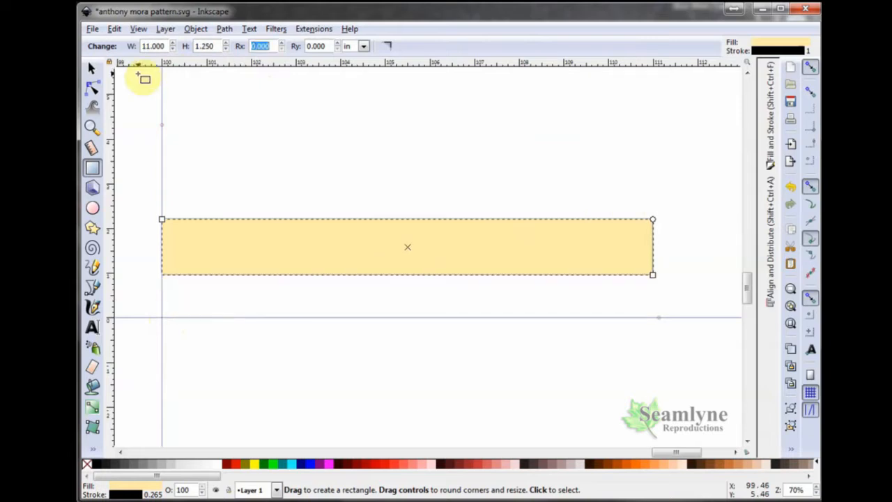
pyautogui.click(93, 70)
pyautogui.moveTo(189, 259); pyautogui.dragTo(193, 306)
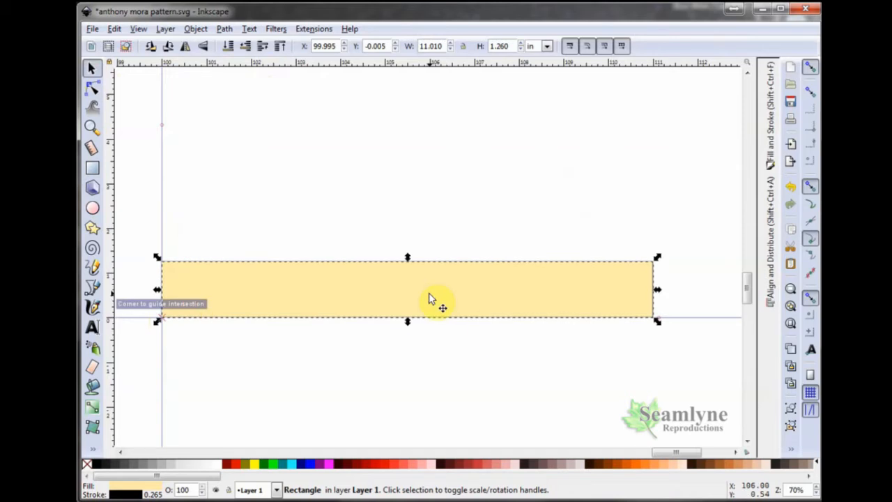
pyautogui.click(427, 242)
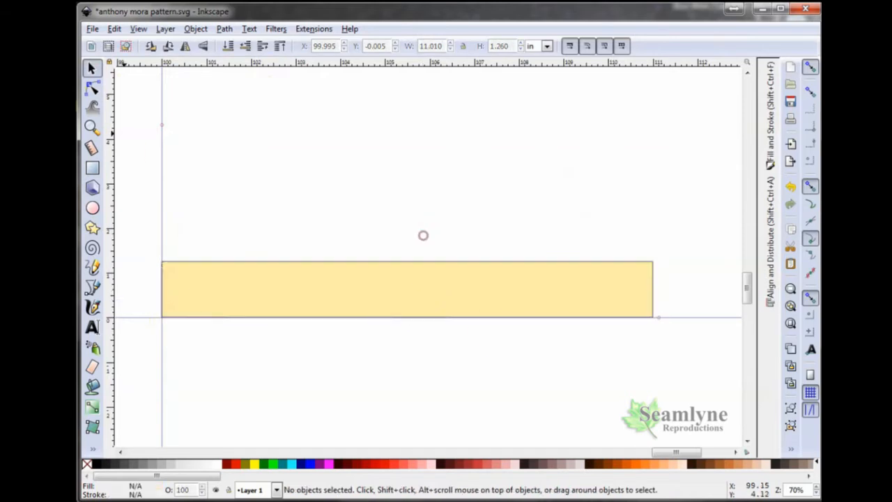
# Step: Shift the vertical guide 3 in to the right of the rectangle's left edge
pyautogui.doubleClick(162, 175)
pyautogui.write('+')
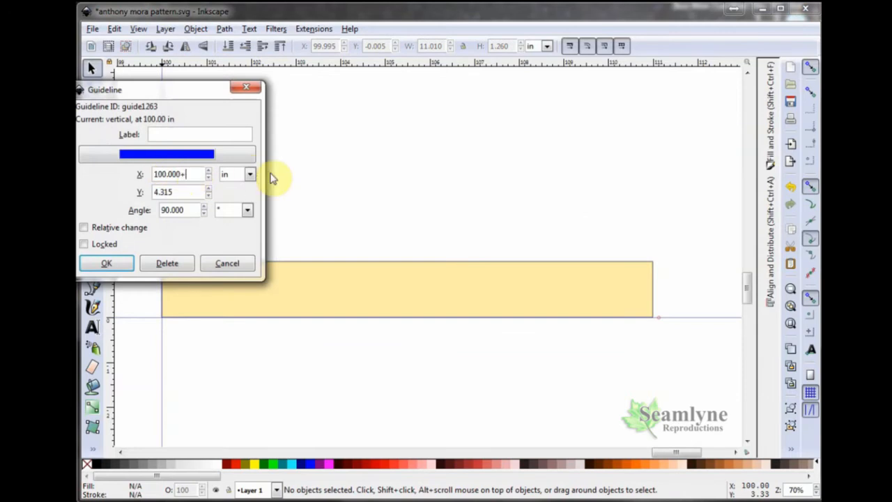
pyautogui.write('3')
pyautogui.press('Return')
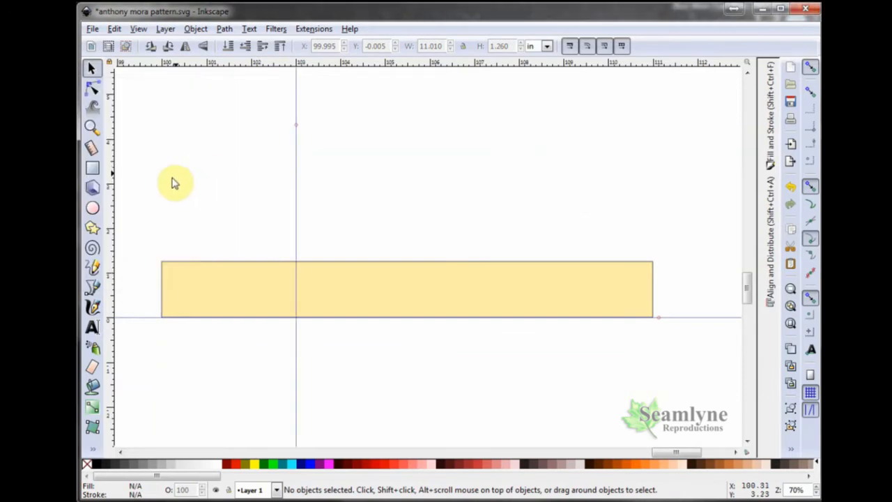
# Step: Add three vertical guides across the rectangle at 105, 107 and 109 in
pyautogui.moveTo(115, 209); pyautogui.dragTo(385, 148)
pyautogui.click(93, 207)
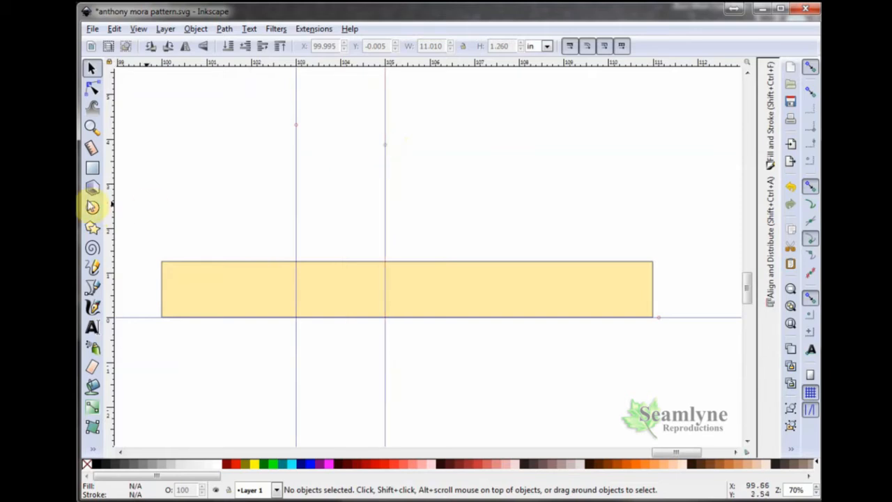
pyautogui.moveTo(420, 40); pyautogui.dragTo(476, 74)
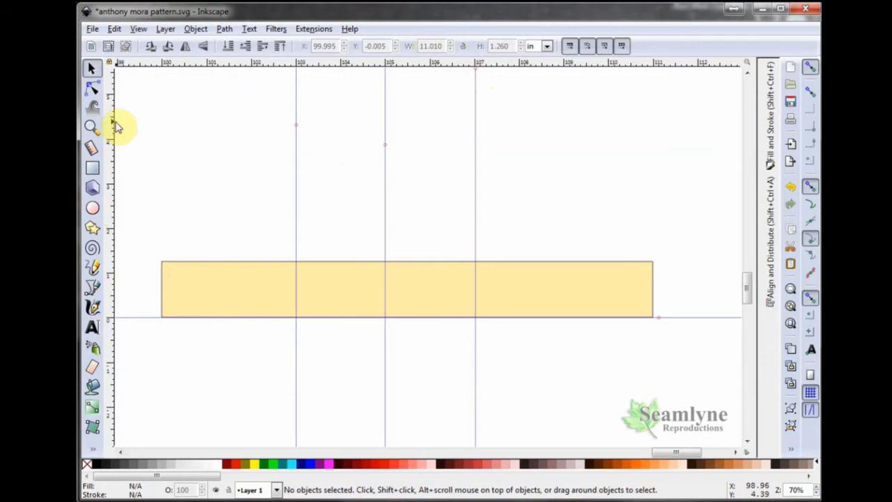
pyautogui.moveTo(109, 131); pyautogui.dragTo(565, 83)
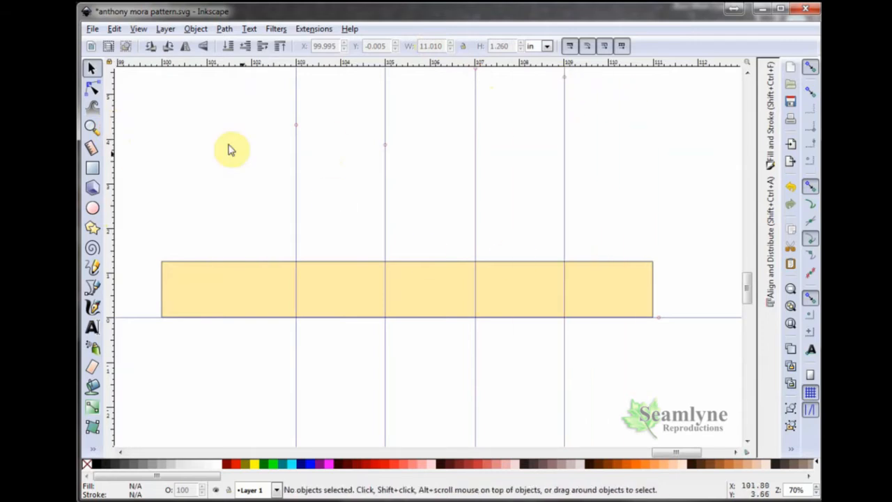
# Step: Start a straight-segment path that zigzags along the four vertical guides, crossing the full height of the rectangle at each one
pyautogui.click(92, 288)
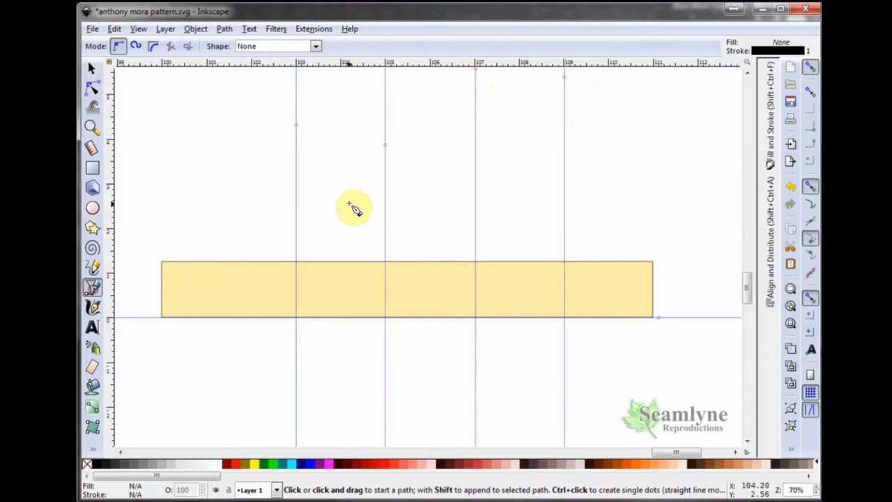
pyautogui.click(295, 220)
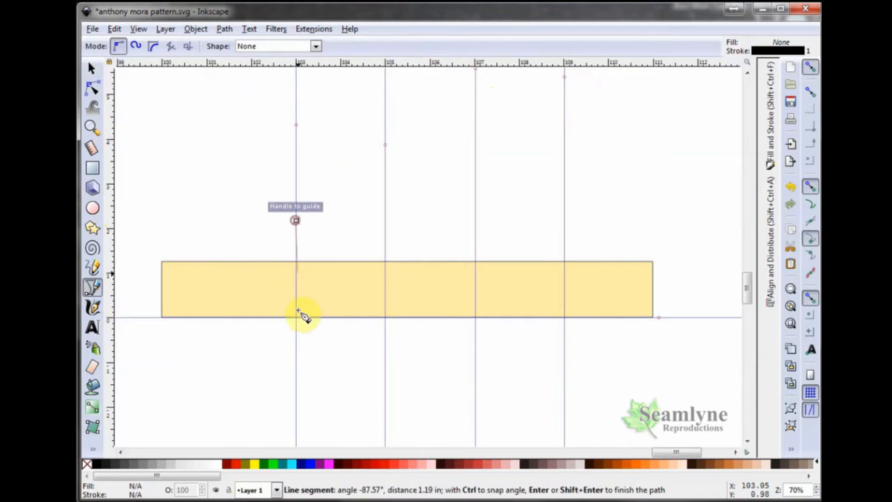
pyautogui.click(296, 370)
pyautogui.click(385, 368)
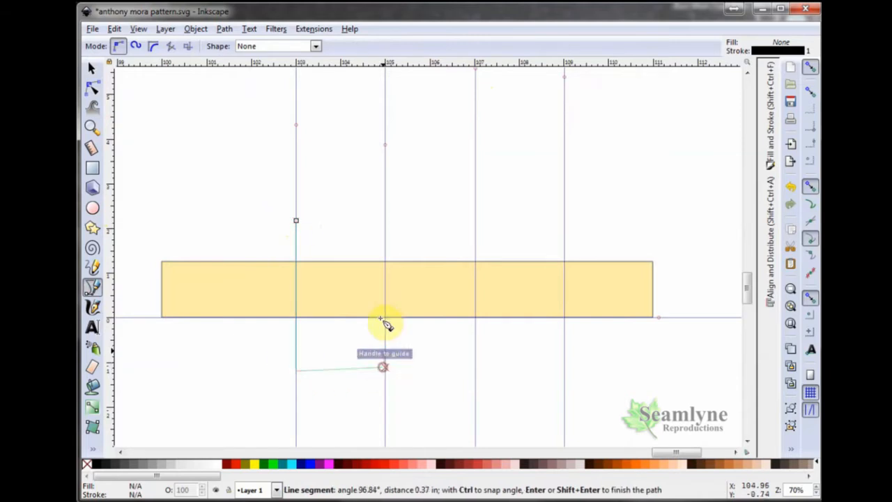
pyautogui.click(385, 215)
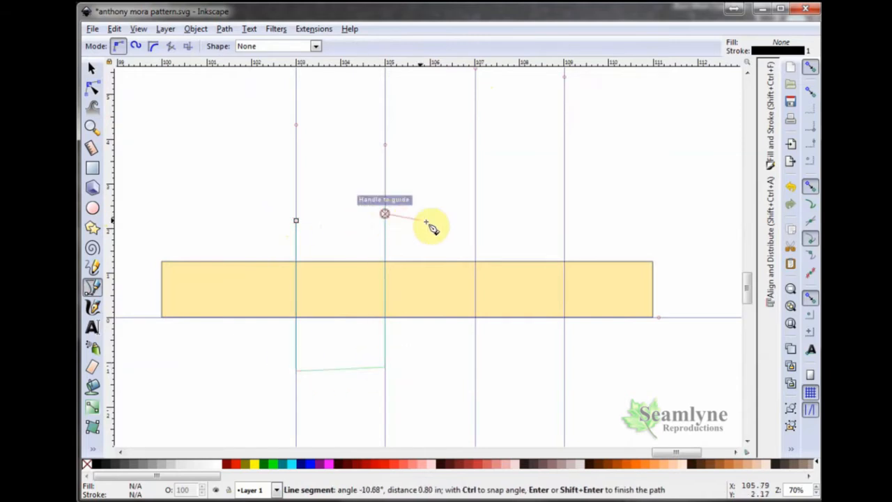
pyautogui.click(474, 217)
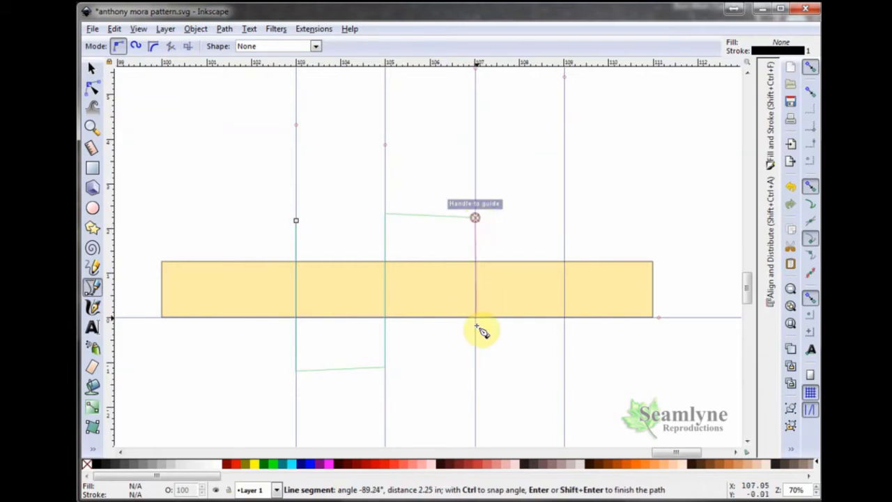
pyautogui.click(477, 352)
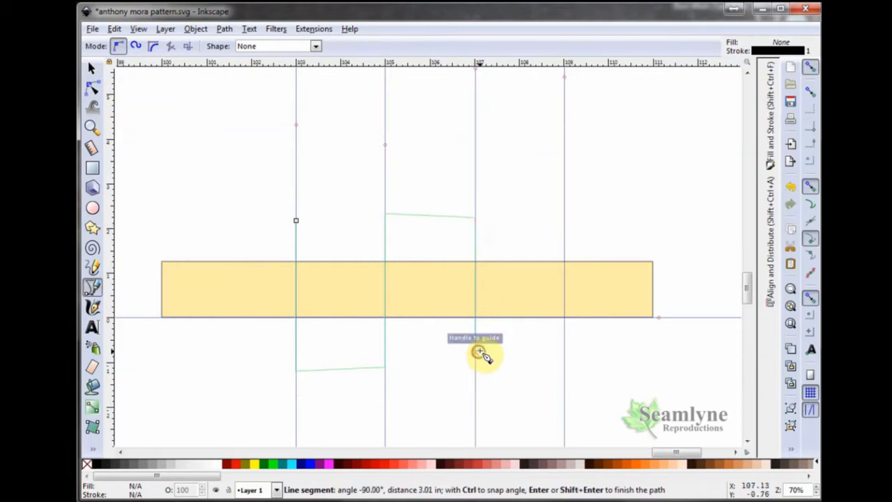
pyautogui.click(565, 351)
pyautogui.click(565, 199)
# Step: Continue the zigzag path around the right, bottom and left outside of the rectangle and close it at its starting point
pyautogui.click(720, 252)
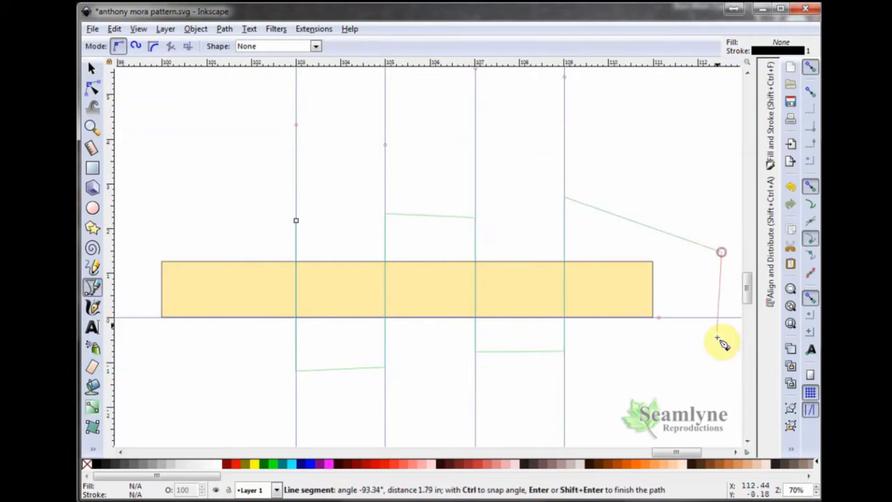
pyautogui.click(686, 416)
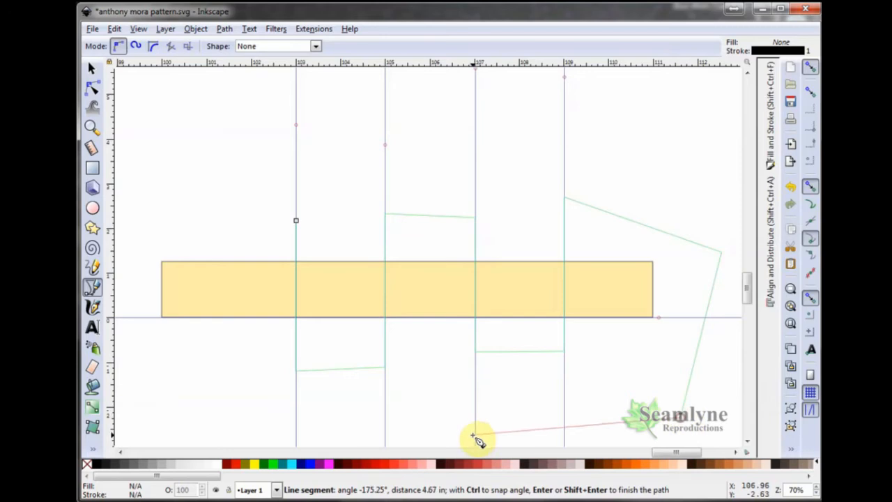
pyautogui.click(160, 419)
pyautogui.click(133, 277)
pyautogui.click(216, 175)
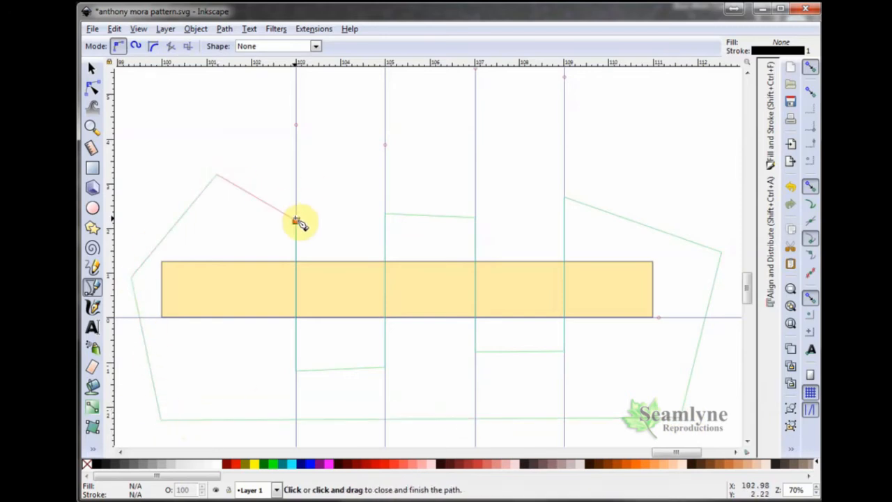
pyautogui.click(296, 221)
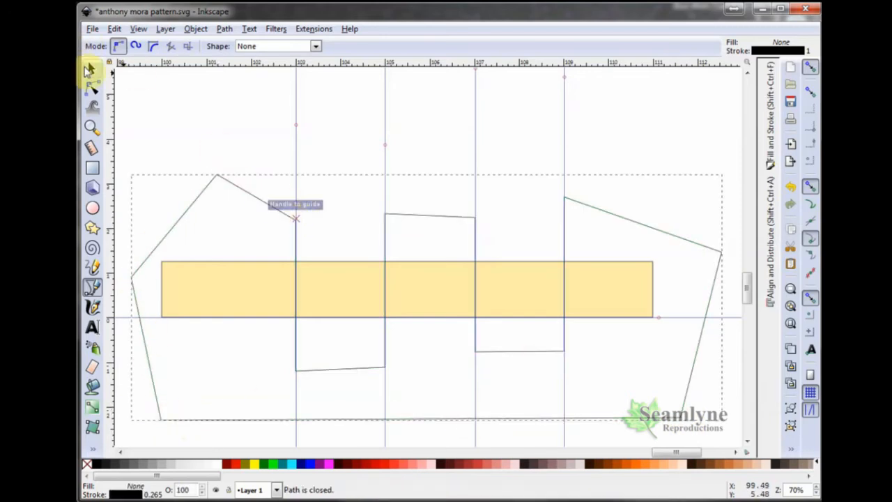
# Step: Divide the rectangle with the zigzag path, cutting it into five sections, and clear the selection
pyautogui.click(89, 69)
pyautogui.keyDown('shift'); pyautogui.click(216, 275); pyautogui.keyUp('shift')
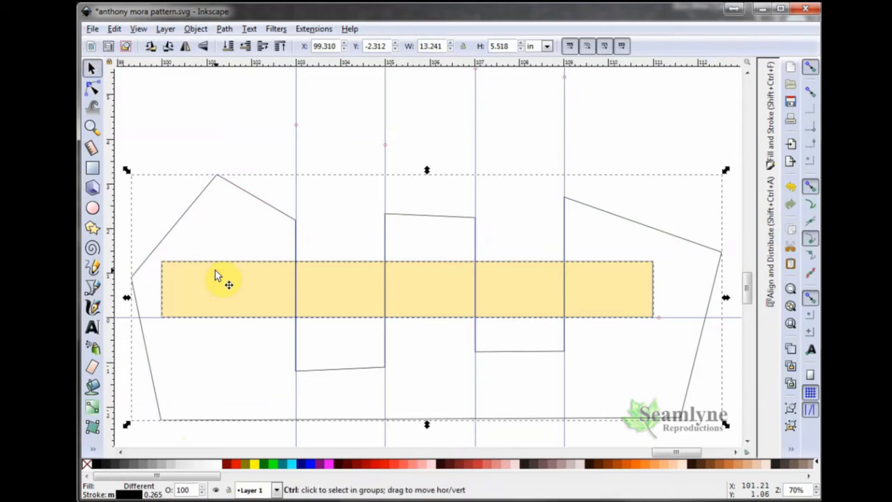
pyautogui.hotkey('ctrl', '/')
pyautogui.click(232, 240)
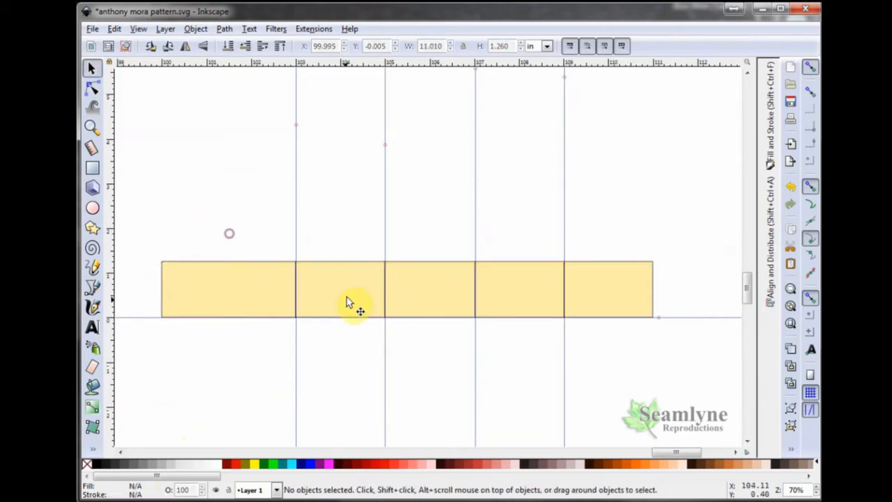
# Step: Select the four sections right of the 103 in guide and move their rotation centre to the group's lower-left corner
pyautogui.click(349, 299)
pyautogui.keyDown('shift'); pyautogui.click(463, 303); pyautogui.keyUp('shift')
pyautogui.keyDown('shift'); pyautogui.click(510, 302); pyautogui.keyUp('shift')
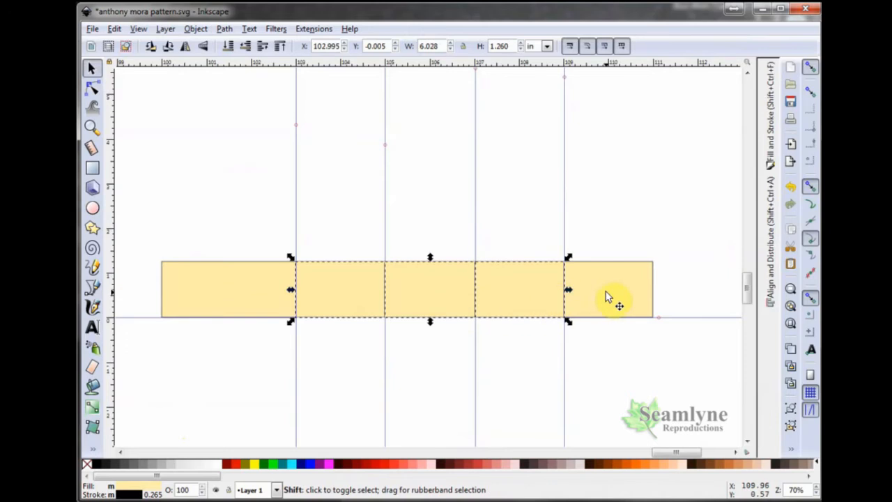
pyautogui.keyDown('ctrl'); pyautogui.scroll(1, 482, 295); pyautogui.keyUp('ctrl')
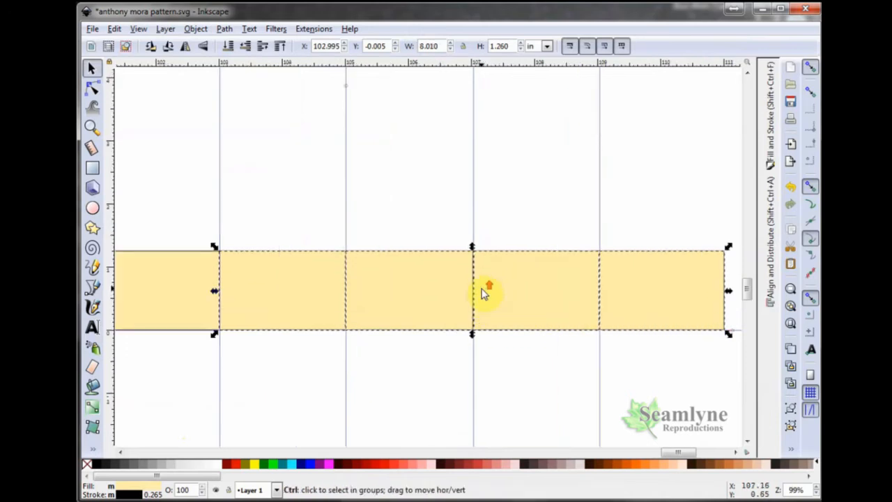
pyautogui.click(456, 298)
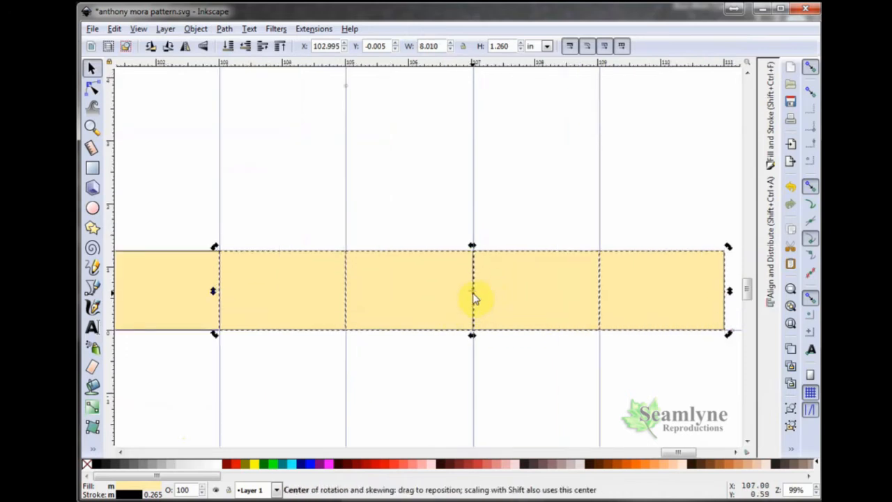
pyautogui.moveTo(472, 295); pyautogui.dragTo(219, 333)
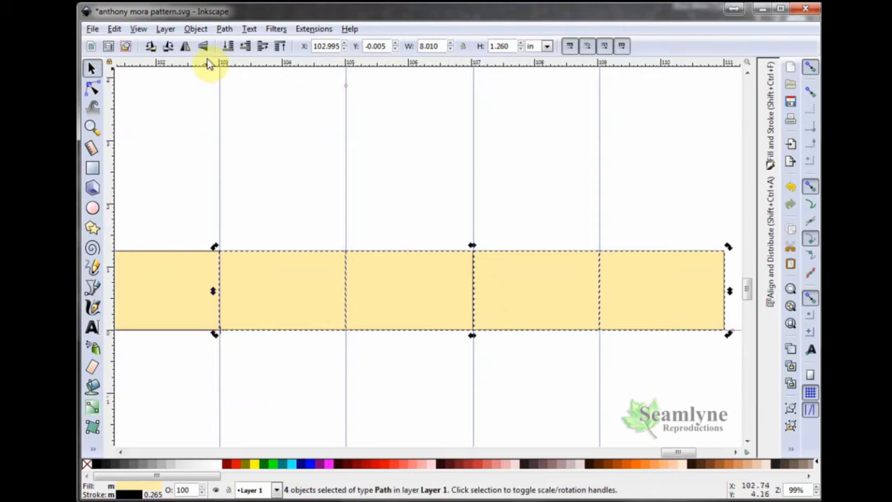
# Step: Add four horizontal guides at 0.5, 1, 1.5 and 2 in above the strip's lower edge
pyautogui.moveTo(208, 62); pyautogui.dragTo(118, 298)
pyautogui.moveTo(174, 67); pyautogui.dragTo(115, 273)
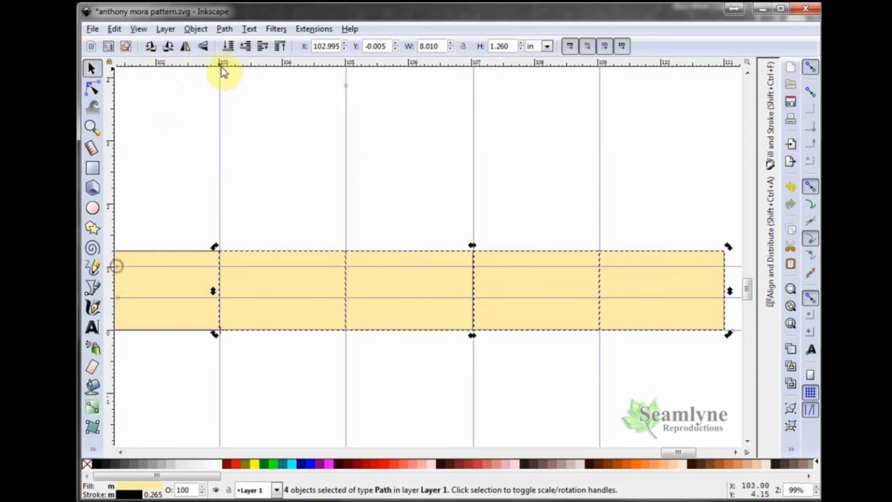
pyautogui.moveTo(227, 64); pyautogui.dragTo(127, 237)
pyautogui.moveTo(226, 67); pyautogui.dragTo(149, 207)
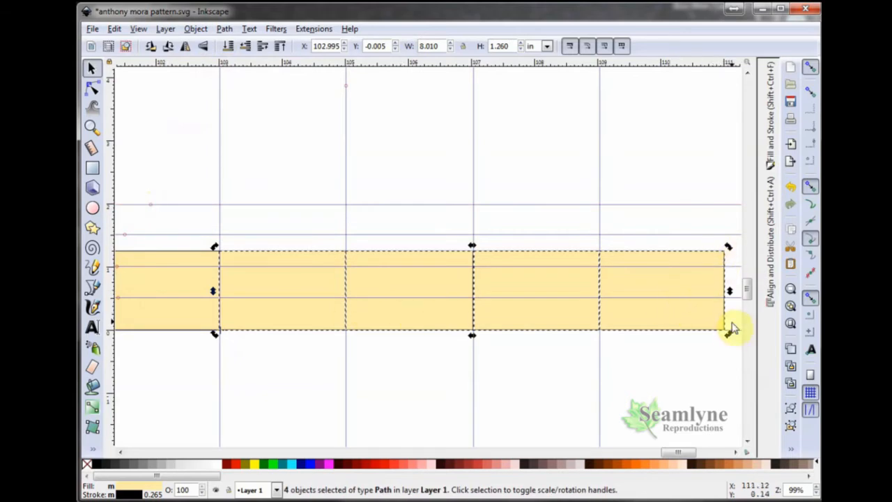
# Step: Rotate the four selected sections upward until the strip's lower-right corner meets the 0.5 in guide
pyautogui.hscroll(5, 731, 336)
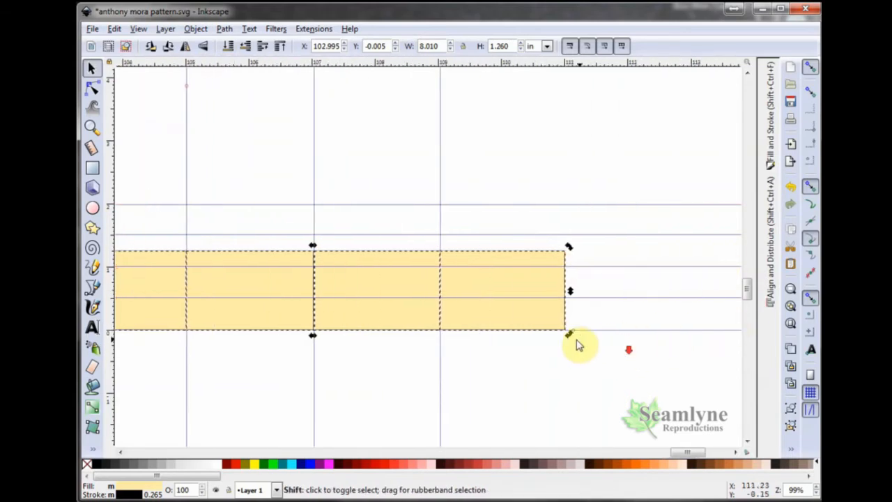
pyautogui.scroll(2, 577, 345)
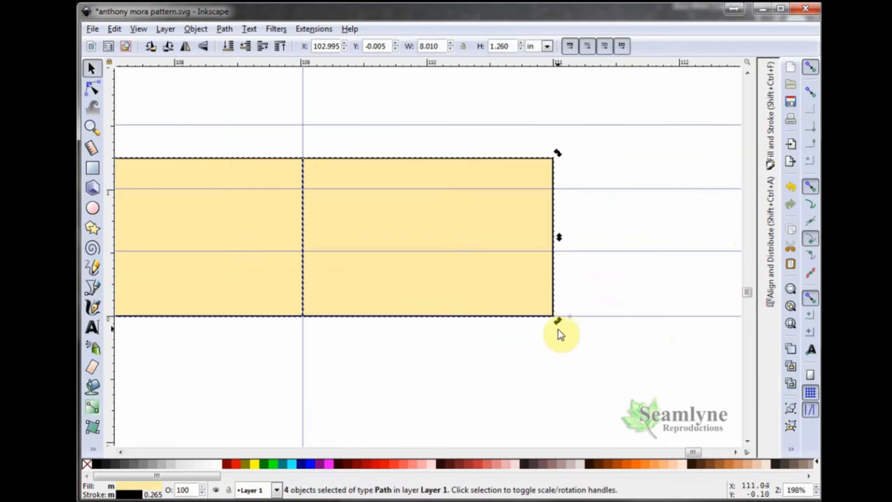
pyautogui.moveTo(557, 329); pyautogui.dragTo(565, 264)
# Step: Remove the first tilted section from the selection and move the rotation centre to the lower-left corner of the remaining three
pyautogui.scroll(-3, 415, 314)
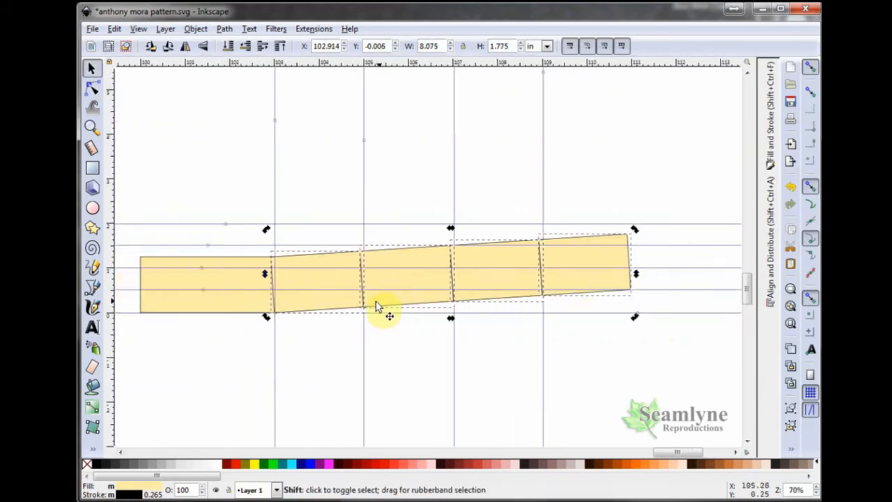
pyautogui.keyDown('shift'); pyautogui.click(318, 282); pyautogui.keyUp('shift')
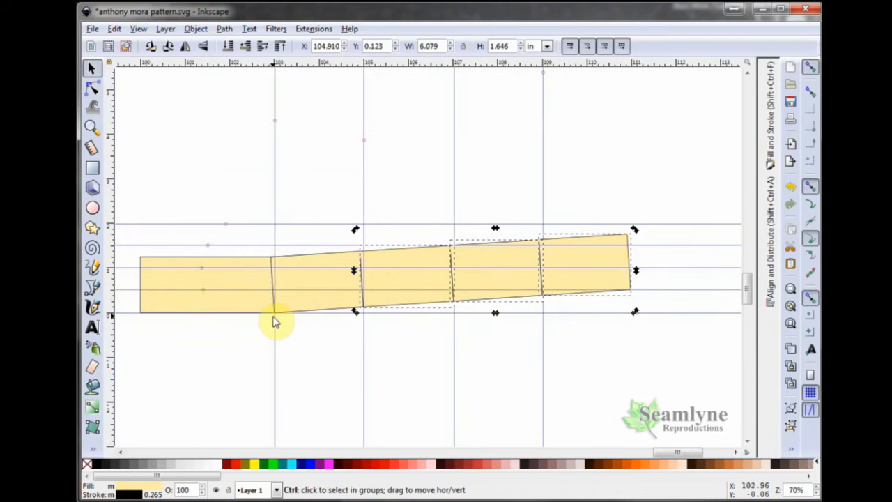
pyautogui.scroll(4, 273, 322)
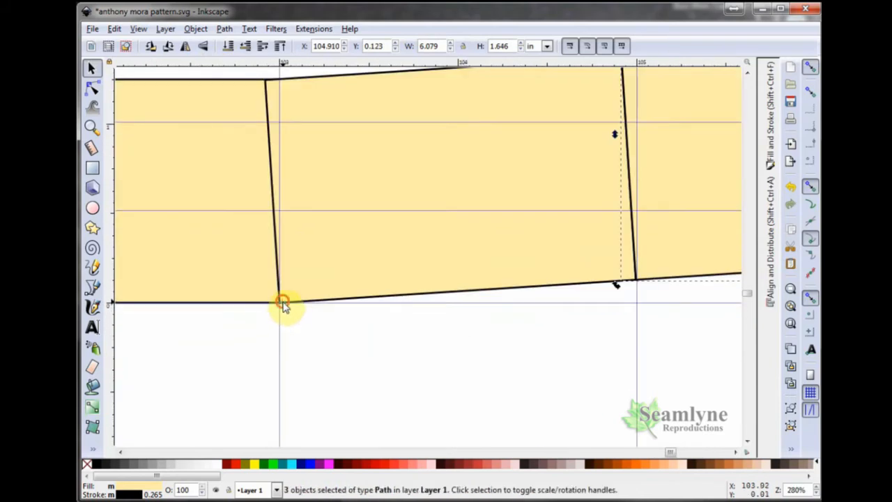
pyautogui.moveTo(283, 305); pyautogui.dragTo(616, 266)
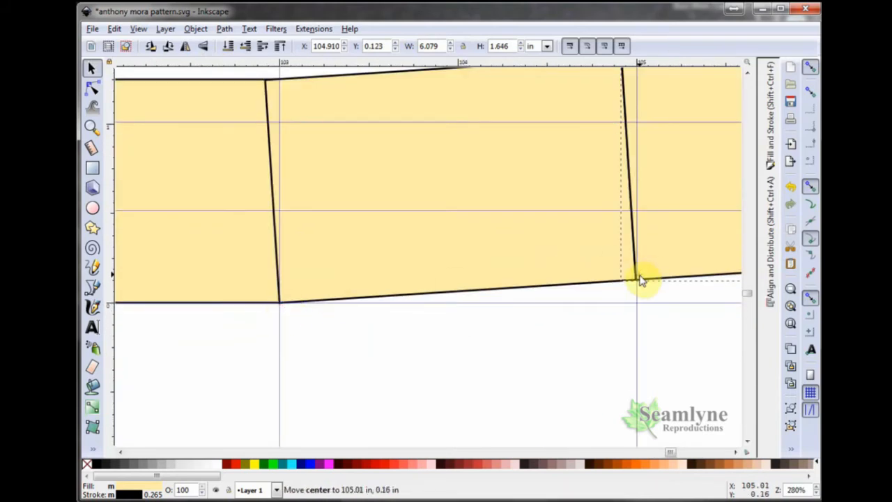
pyautogui.moveTo(640, 278); pyautogui.dragTo(641, 281)
# Step: Rotate the three selected sections upward until the strip's lower-right corner meets the 1 in guide
pyautogui.scroll(-3, 641, 281)
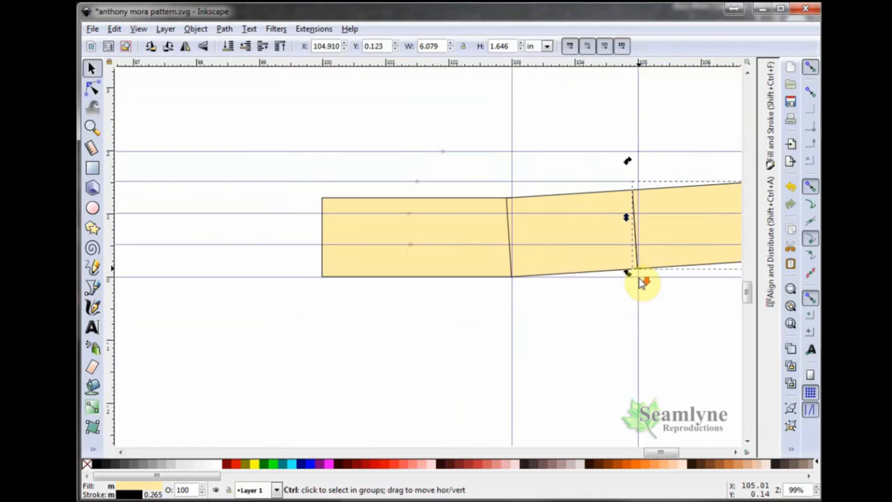
pyautogui.hscroll(5, 630, 276)
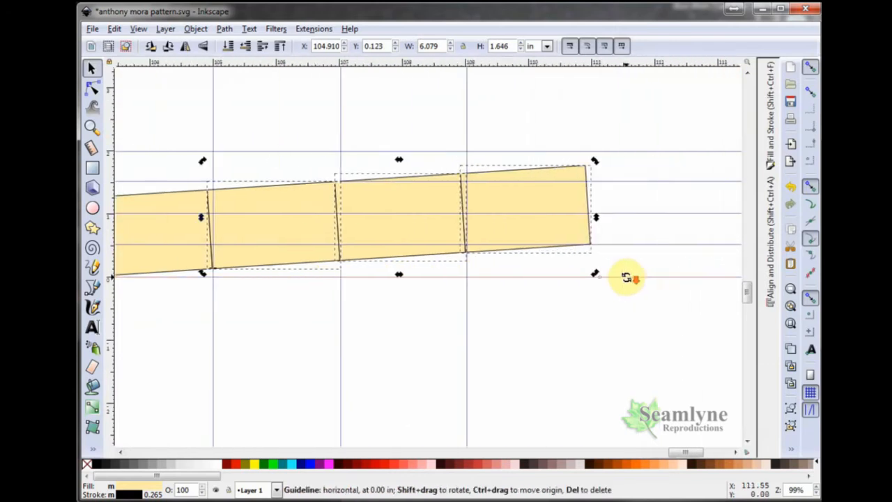
pyautogui.scroll(3, 534, 308)
pyautogui.scroll(2, 550, 300)
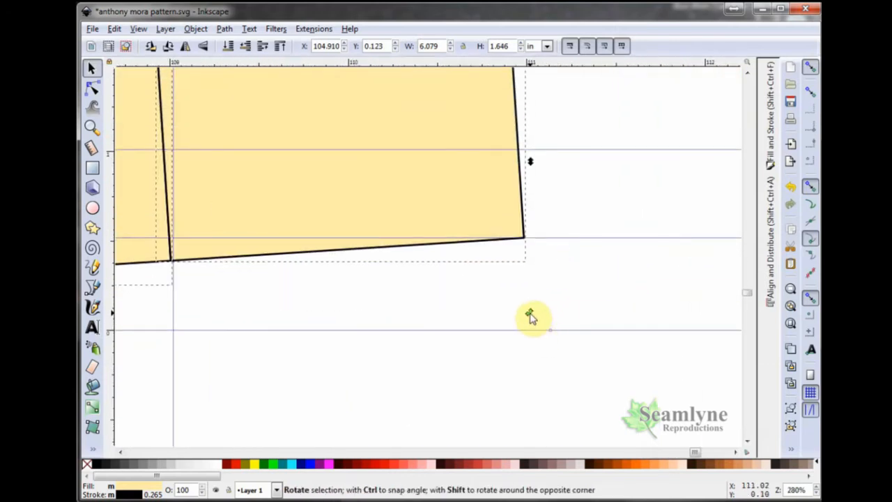
pyautogui.moveTo(530, 314); pyautogui.dragTo(542, 229)
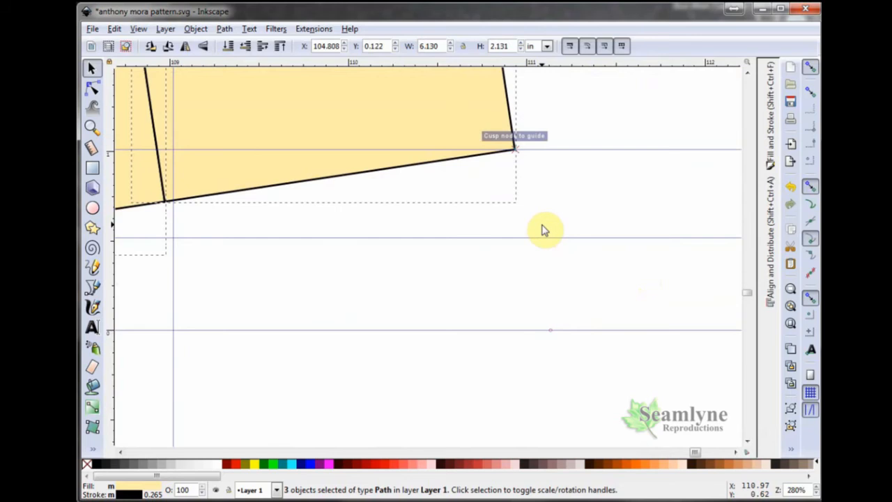
# Step: Remove the section between the 105 and 107 in guides from the selection and move the rotation centre to the remaining two sections' lower-left corner
pyautogui.hscroll(-8, 442, 234)
pyautogui.scroll(-3, 441, 244)
pyautogui.hscroll(-4, 378, 281)
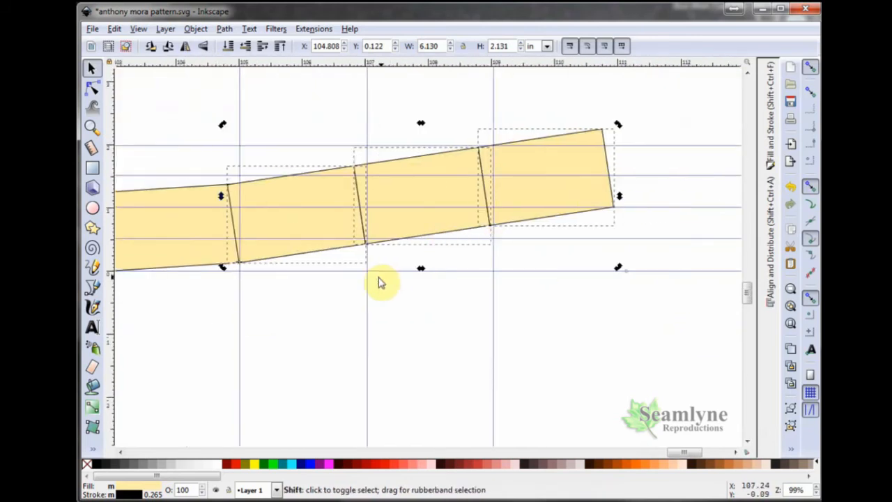
pyautogui.scroll(3, 313, 277)
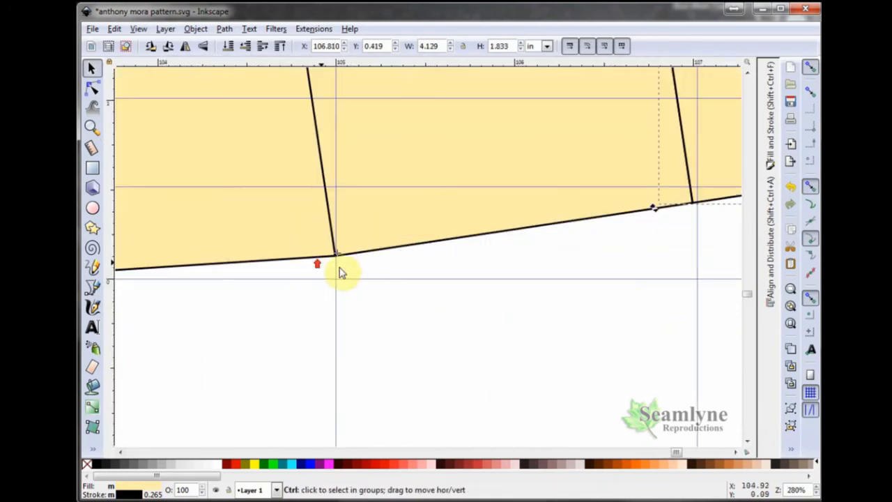
pyautogui.moveTo(391, 243); pyautogui.dragTo(723, 195)
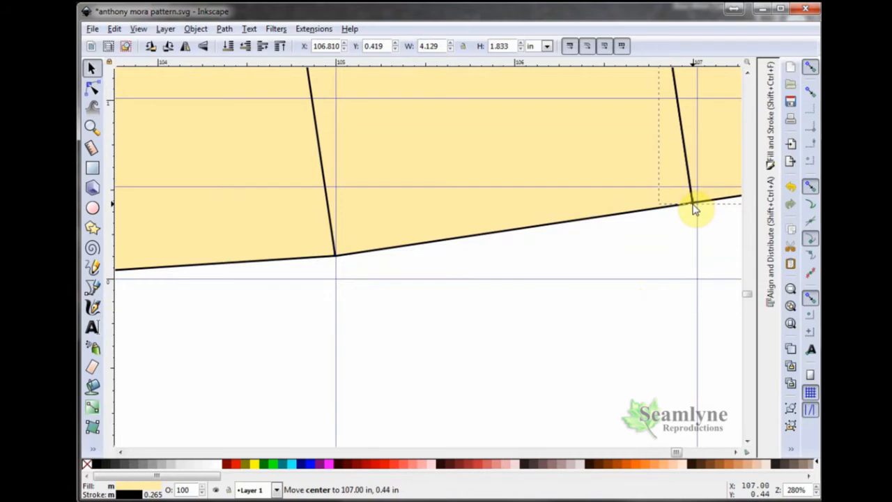
# Step: Rotate the last two sections upward until the strip's lower-right corner meets the 1.5 in guide
pyautogui.scroll(-4, 696, 211)
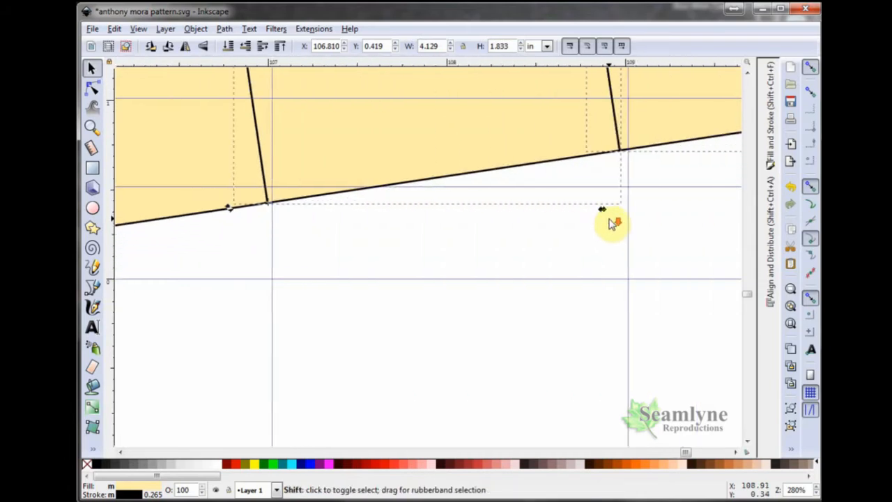
pyautogui.hscroll(3, 617, 217)
pyautogui.hscroll(-3, 647, 163)
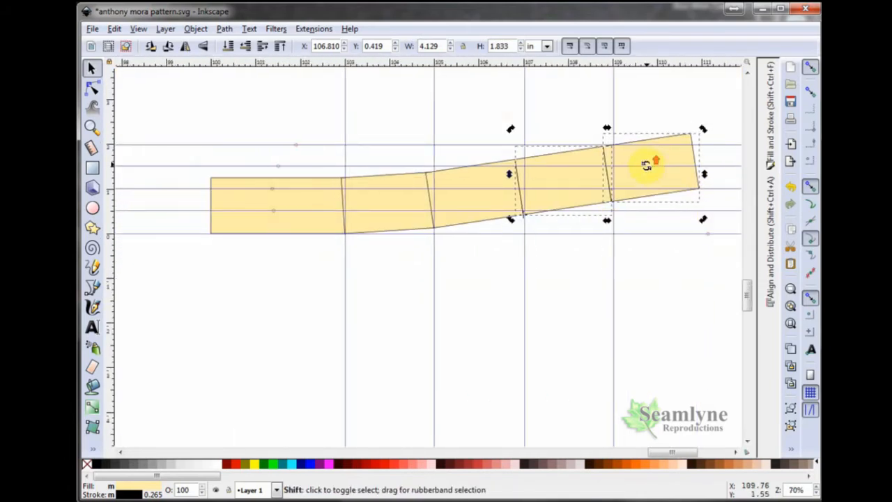
pyautogui.hscroll(4, 670, 169)
pyautogui.hscroll(3, 556, 189)
pyautogui.scroll(2, 557, 185)
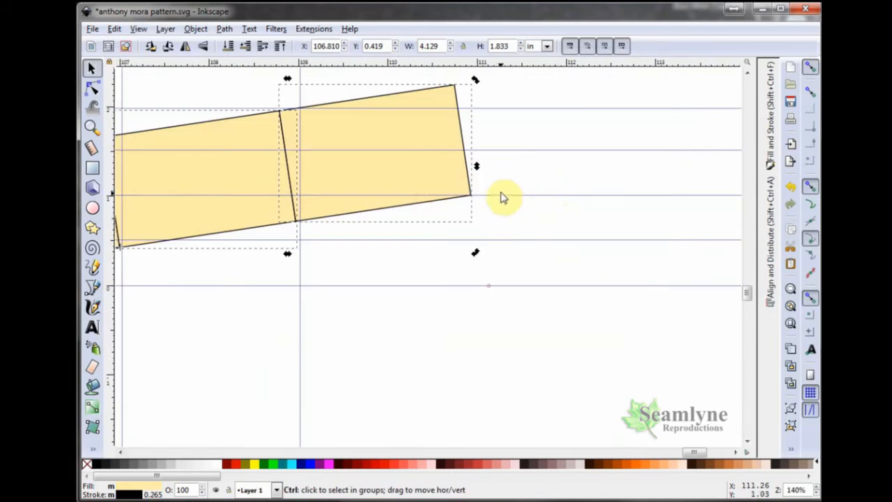
pyautogui.scroll(3, 479, 125)
pyautogui.scroll(-1, 484, 359)
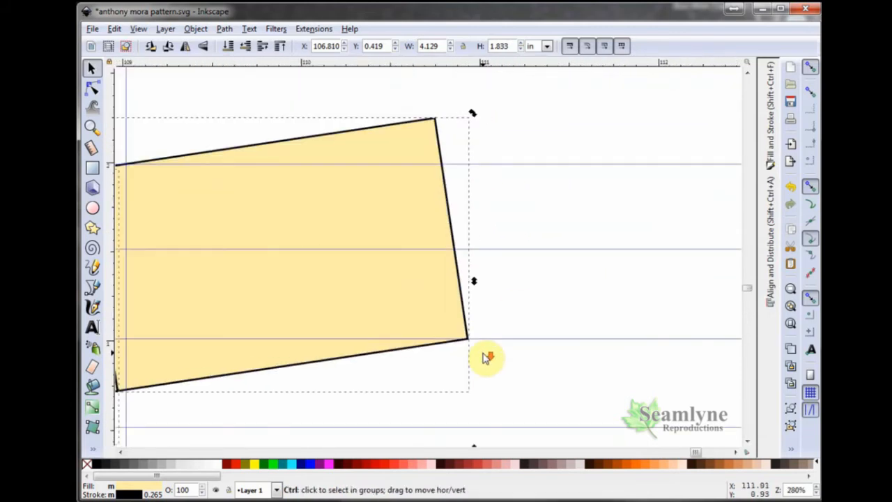
pyautogui.scroll(-1, 464, 404)
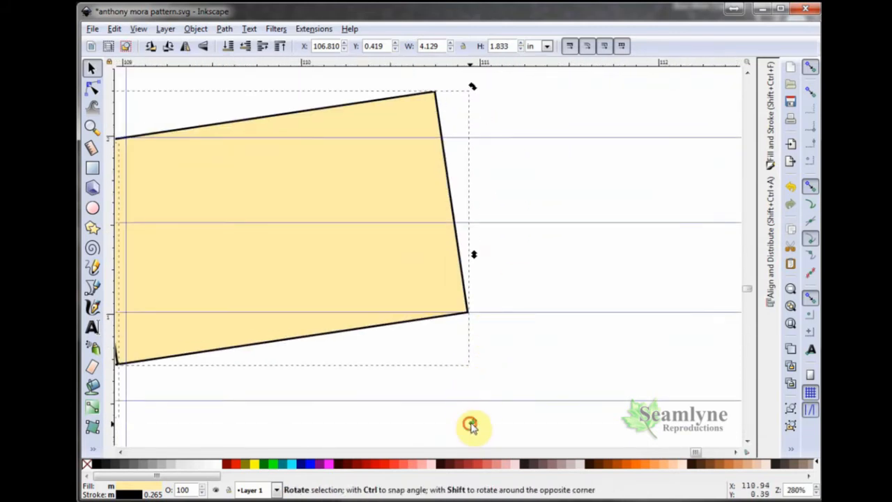
pyautogui.moveTo(472, 425); pyautogui.dragTo(490, 331)
# Step: Keep only the end section selected and move its rotation centre to its lower-left corner
pyautogui.hscroll(-10, 370, 330)
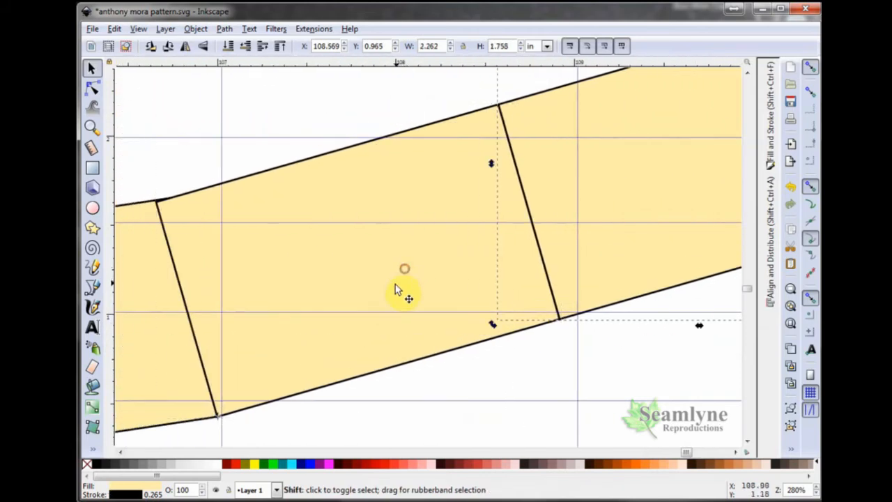
pyautogui.hscroll(-6, 396, 290)
pyautogui.scroll(-2, 395, 290)
pyautogui.hscroll(-3, 394, 292)
pyautogui.scroll(-2, 391, 293)
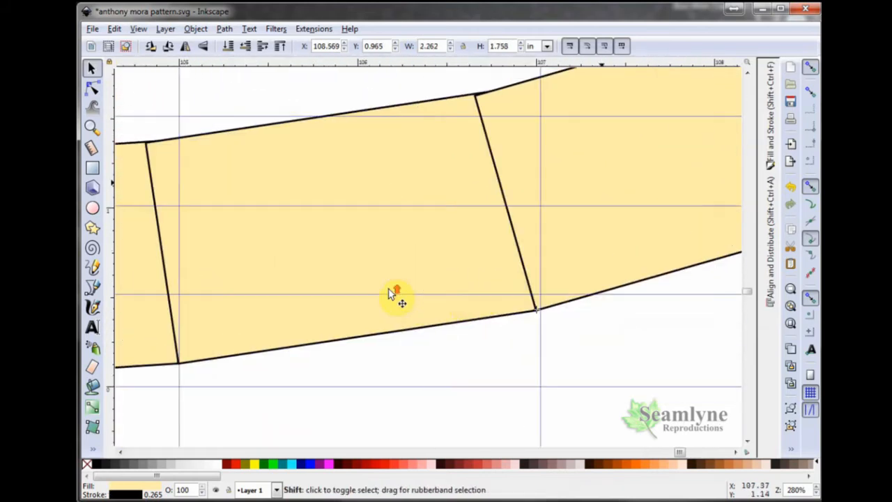
pyautogui.hscroll(3, 562, 323)
pyautogui.hscroll(3, 446, 329)
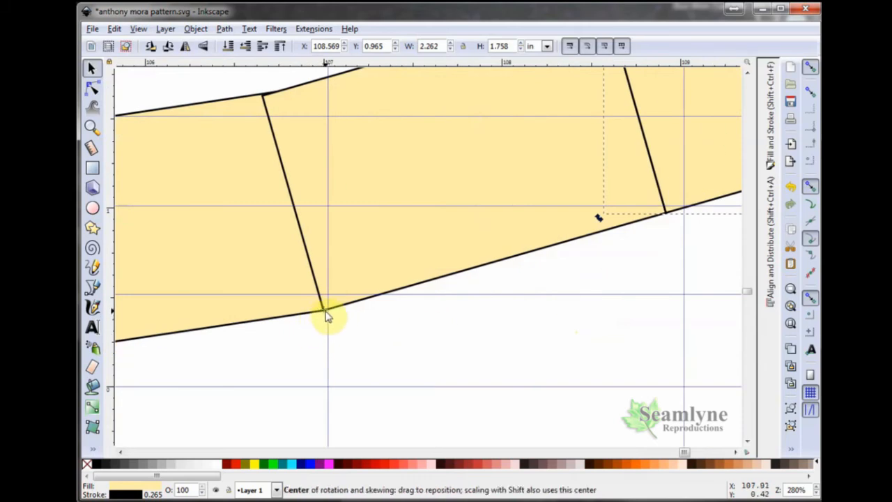
pyautogui.hscroll(3, 558, 213)
pyautogui.moveTo(324, 312); pyautogui.dragTo(478, 216)
# Step: Rotate the end section upward until its lower-right corner meets the 2 in guide
pyautogui.keyDown('ctrl'); pyautogui.scroll(-2, 584, 237); pyautogui.keyUp('ctrl')
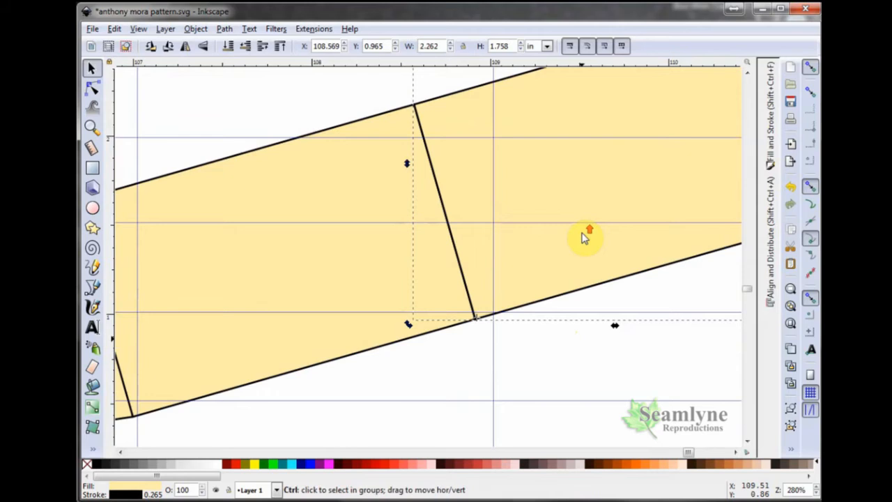
pyautogui.keyDown('shift'); pyautogui.hscroll(-2, 583, 237); pyautogui.keyUp('shift')
pyautogui.hscroll(3, 584, 238)
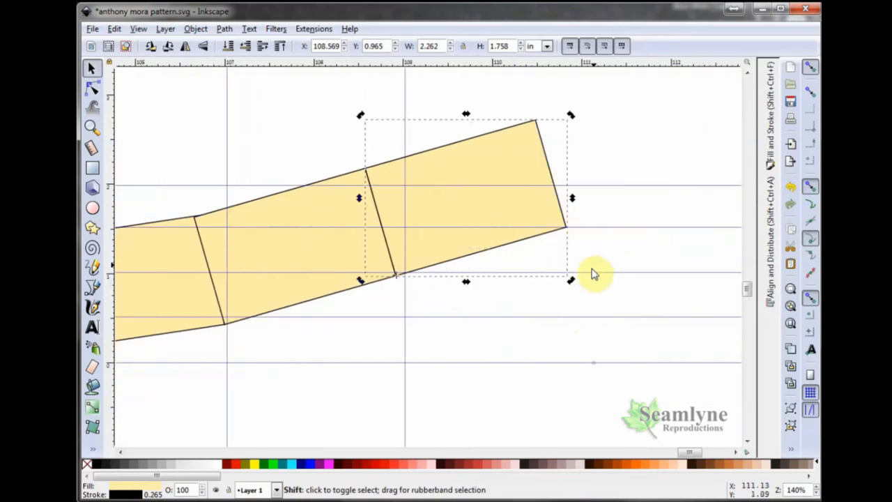
pyautogui.moveTo(572, 286); pyautogui.dragTo(574, 237)
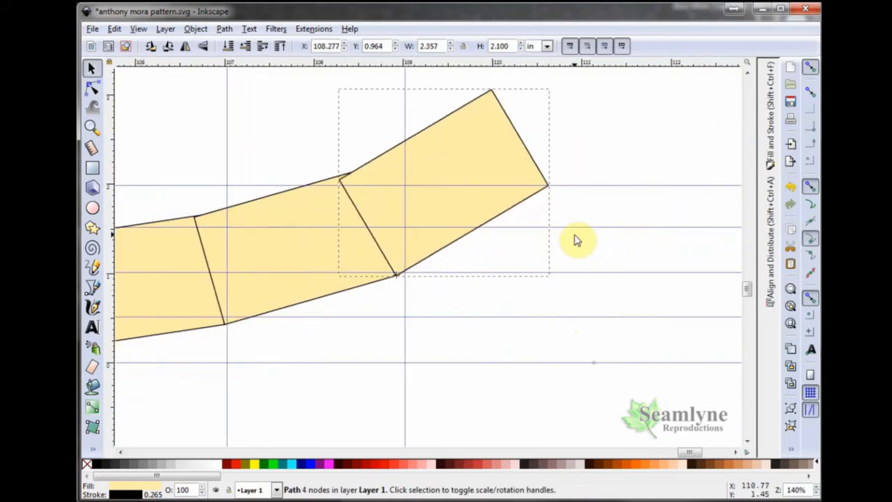
# Step: Select all five sections of the strip and combine them into one path with Union
pyautogui.keyDown('ctrl'); pyautogui.scroll(-4, 439, 309); pyautogui.keyUp('ctrl')
pyautogui.keyDown('shift'); pyautogui.hscroll(-3, 395, 308); pyautogui.keyUp('shift')
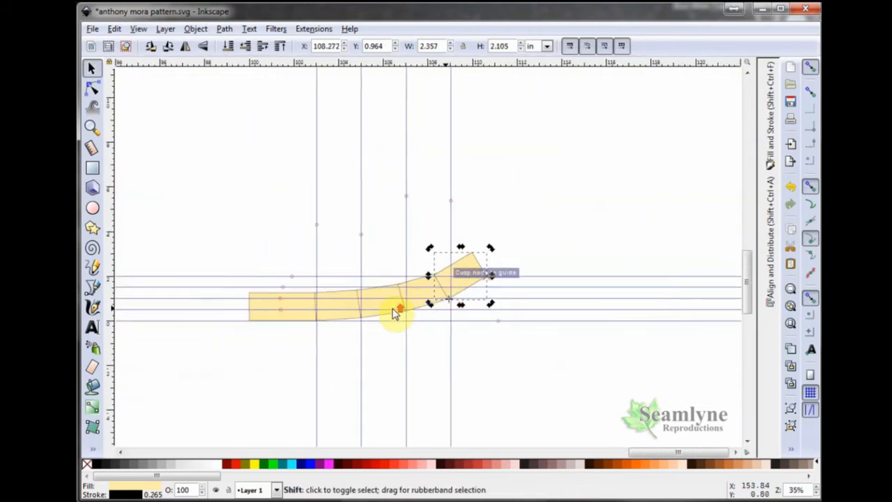
pyautogui.keyDown('ctrl'); pyautogui.scroll(-2, 404, 309); pyautogui.keyUp('ctrl')
pyautogui.keyDown('ctrl'); pyautogui.scroll(4, 403, 309); pyautogui.keyUp('ctrl')
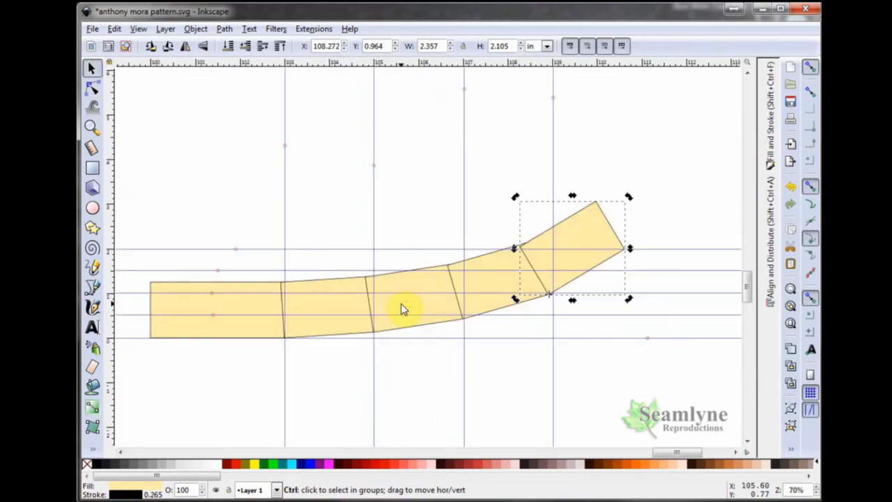
pyautogui.moveTo(128, 141); pyautogui.dragTo(668, 384)
pyautogui.hotkey('ctrl', '+')
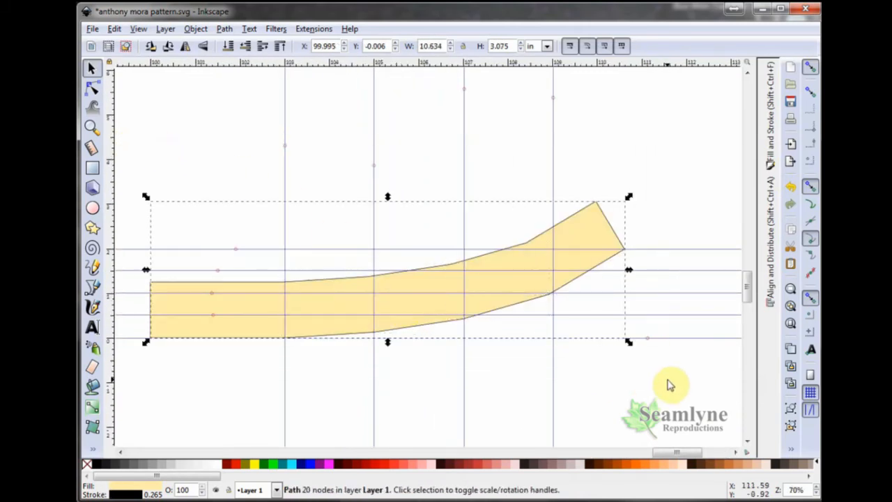
# Step: Join the duplicate nodes at each former section boundary along the strip's lower and upper edges into single nodes
pyautogui.click(95, 91)
pyautogui.moveTo(245, 365); pyautogui.dragTo(306, 322)
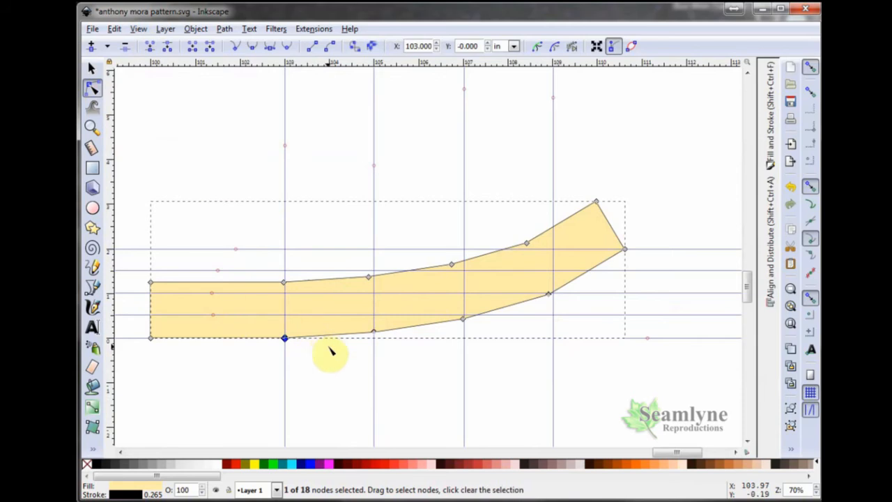
pyautogui.moveTo(328, 347); pyautogui.dragTo(402, 298)
pyautogui.click(149, 50)
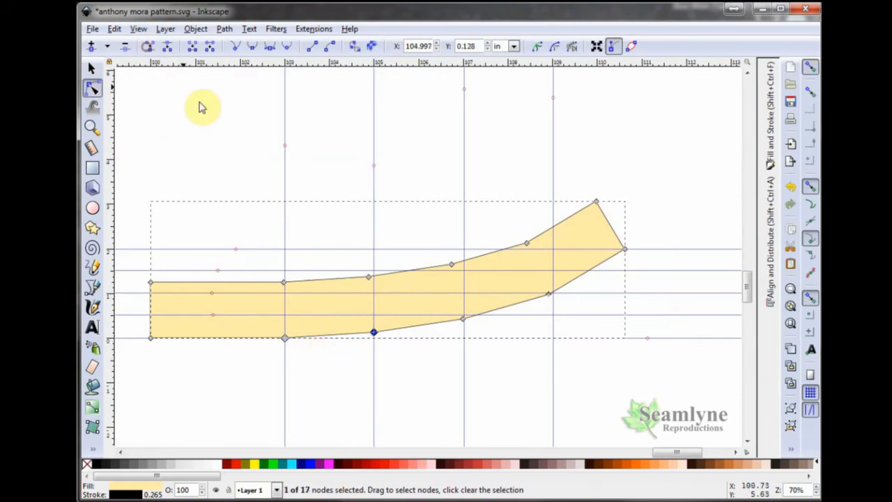
pyautogui.moveTo(440, 348); pyautogui.dragTo(502, 284)
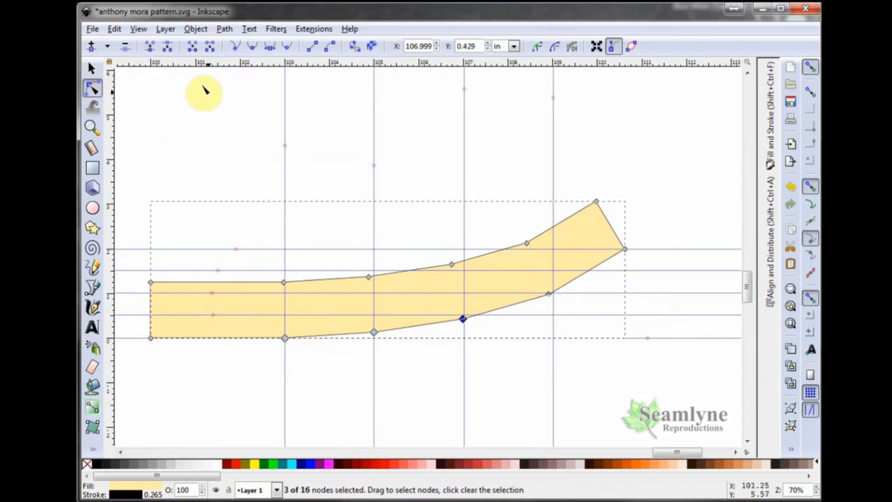
pyautogui.click(150, 46)
pyautogui.moveTo(533, 337); pyautogui.dragTo(569, 267)
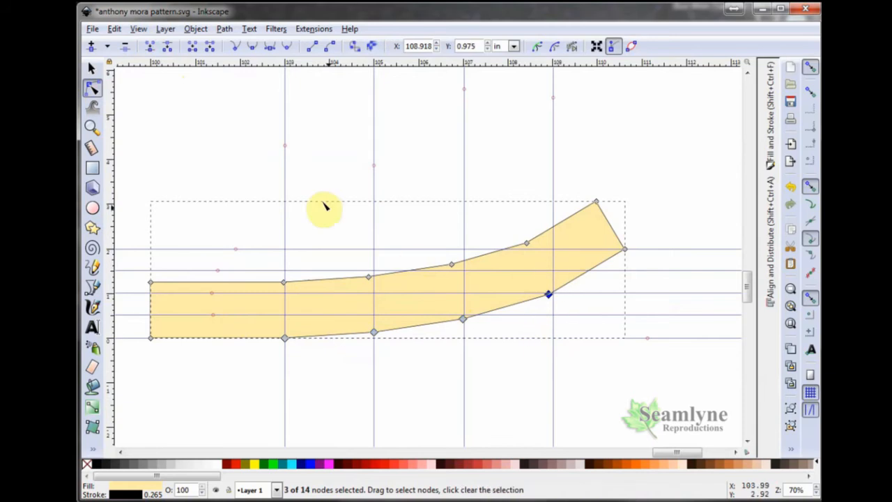
pyautogui.click(149, 53)
pyautogui.moveTo(239, 170); pyautogui.dragTo(552, 281)
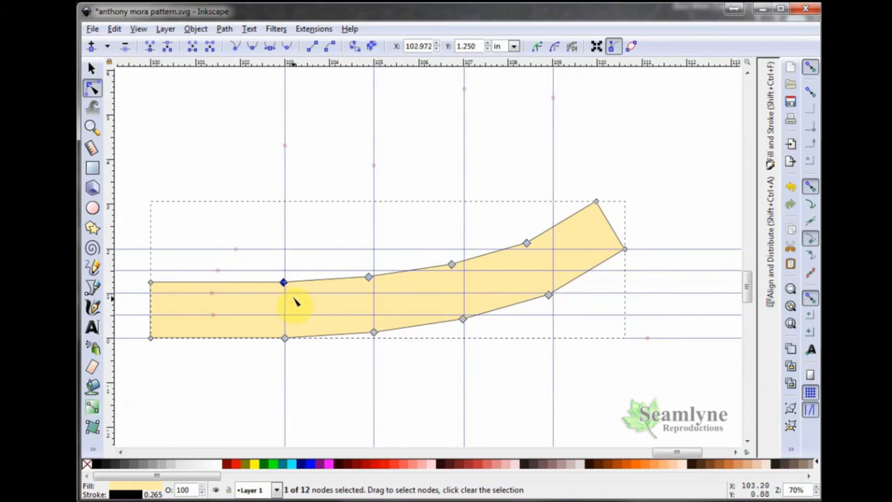
pyautogui.click(322, 222)
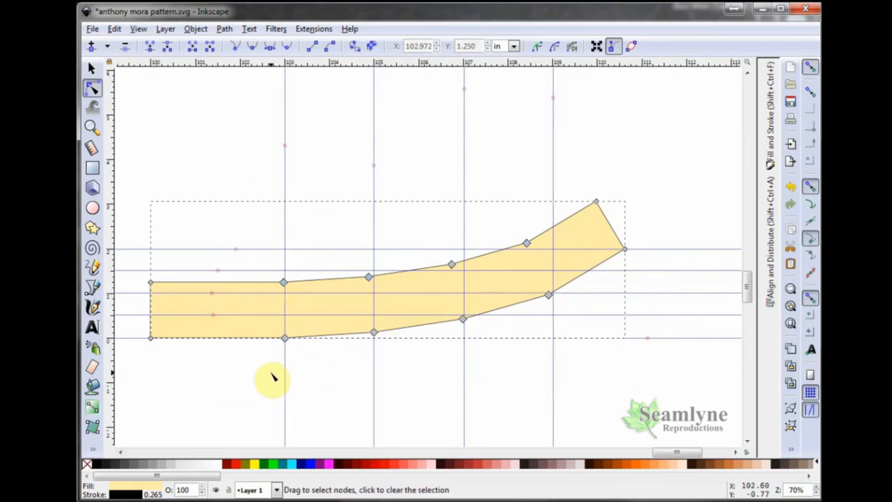
# Step: Select the eight inner nodes along both long edges and make them smooth
pyautogui.moveTo(237, 370); pyautogui.dragTo(570, 213)
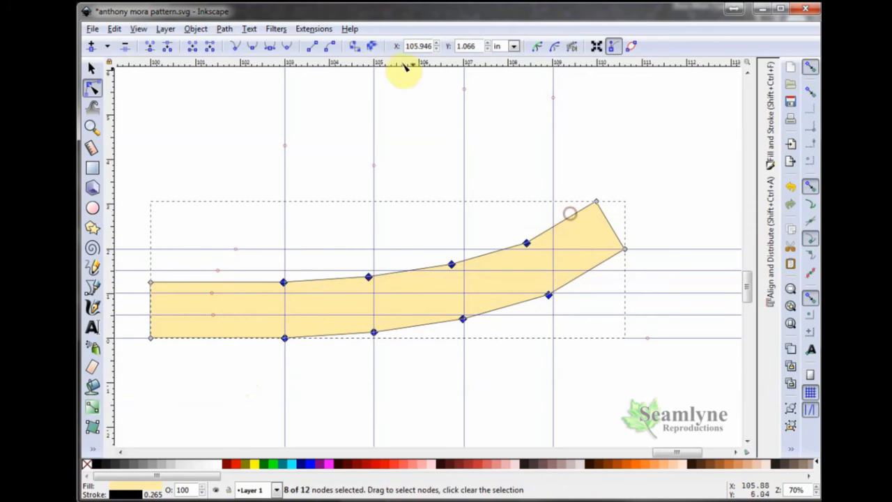
pyautogui.click(253, 50)
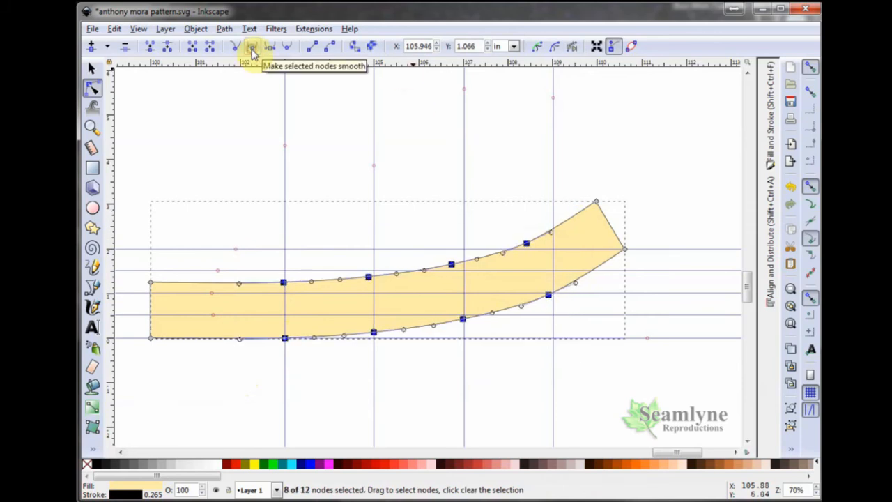
pyautogui.click(325, 149)
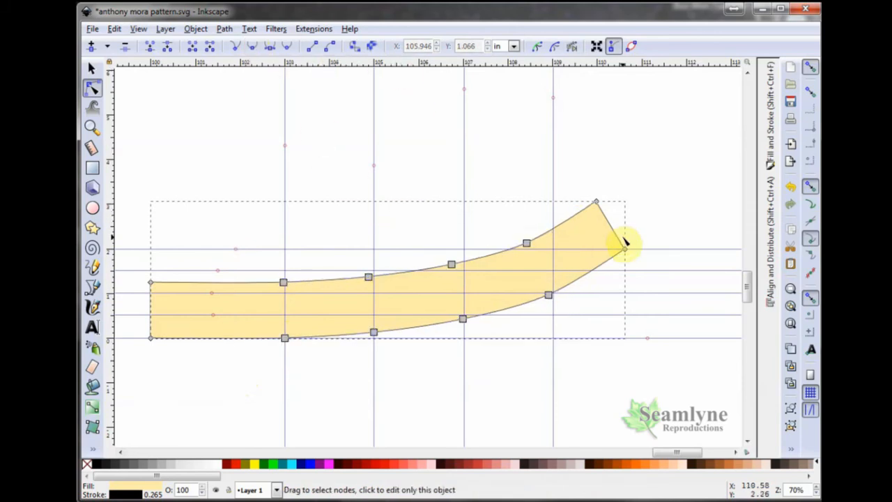
# Step: Turn off snapping and draw a circle centred on the upper corner of the strip's raised end
pyautogui.scroll(4, 623, 225)
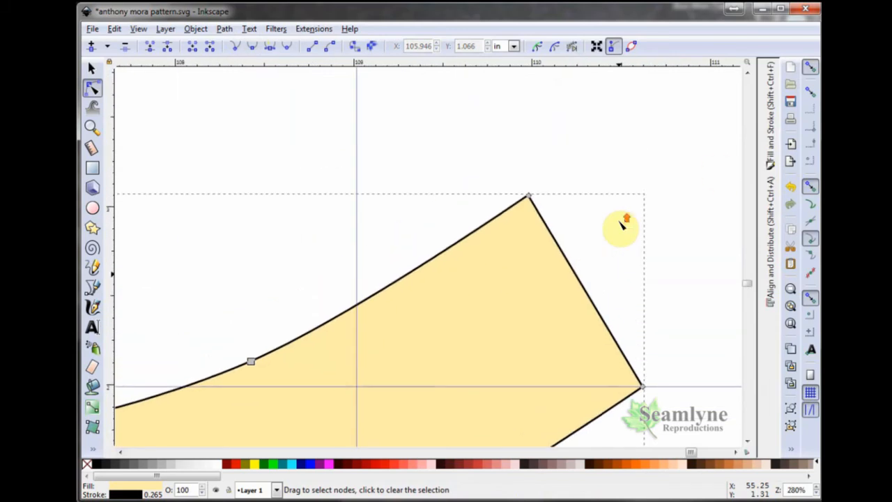
pyautogui.click(809, 69)
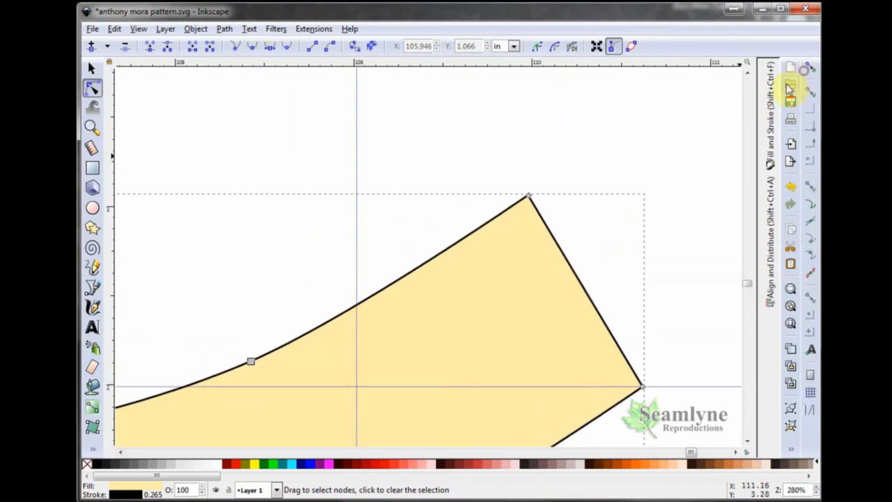
pyautogui.hscroll(3, 667, 167)
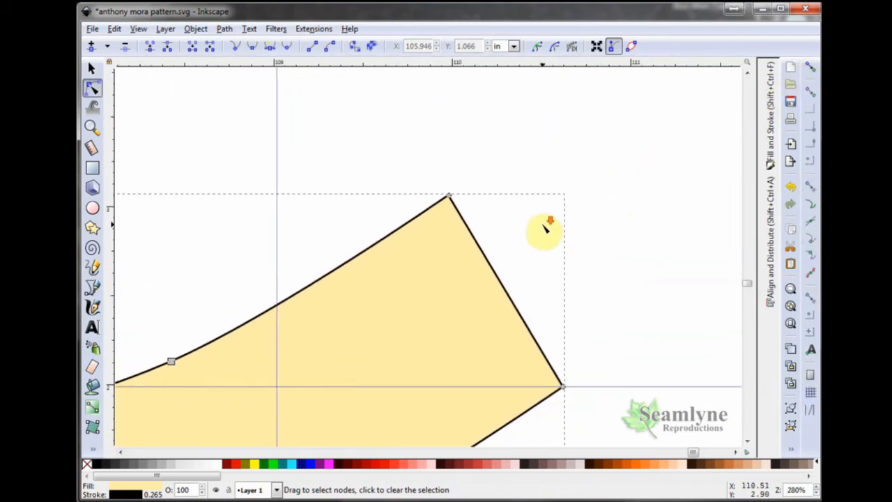
pyautogui.scroll(-1, 546, 226)
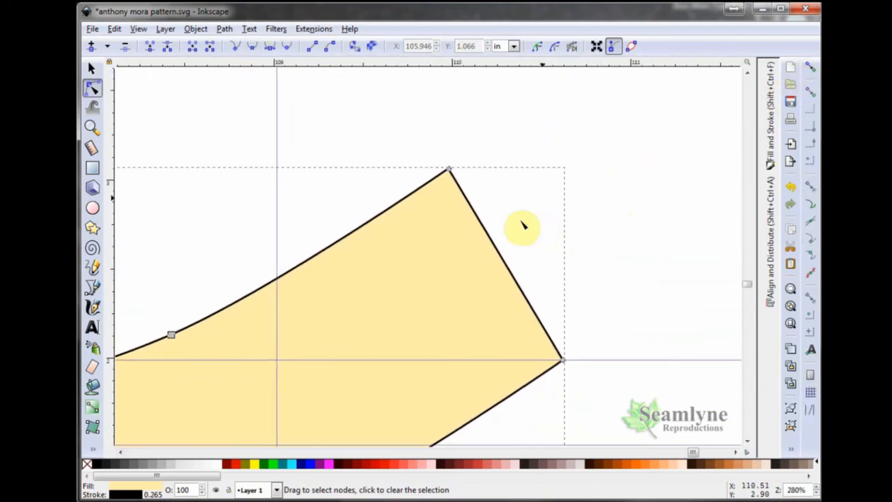
pyautogui.click(95, 207)
pyautogui.moveTo(453, 173); pyautogui.dragTo(638, 334)
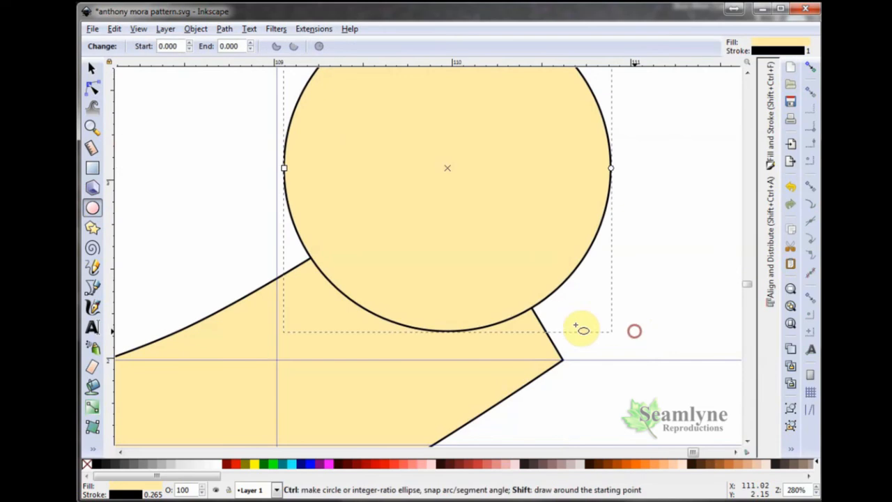
# Step: Move the circle down into the strip's raised end, to about X 108.76 and Y 0.87 in, with its arc crossing the upper and end edges
pyautogui.click(93, 67)
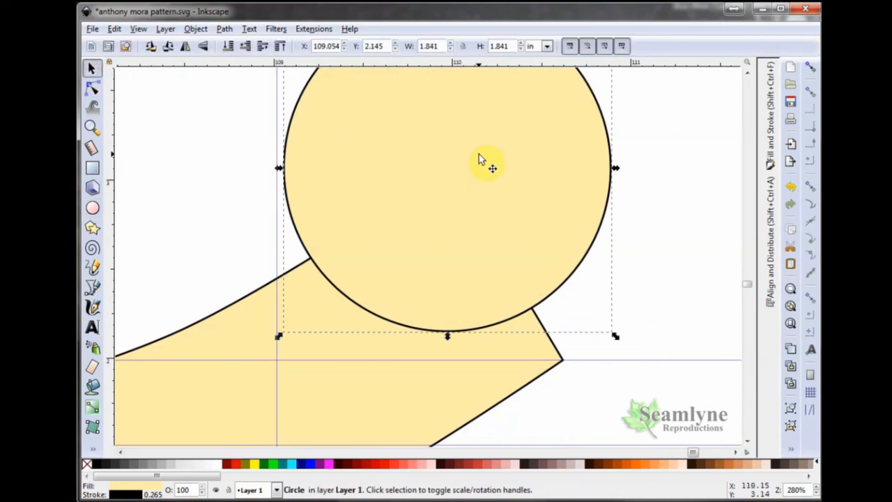
pyautogui.moveTo(480, 160); pyautogui.dragTo(427, 392)
pyautogui.moveTo(427, 387); pyautogui.dragTo(428, 386)
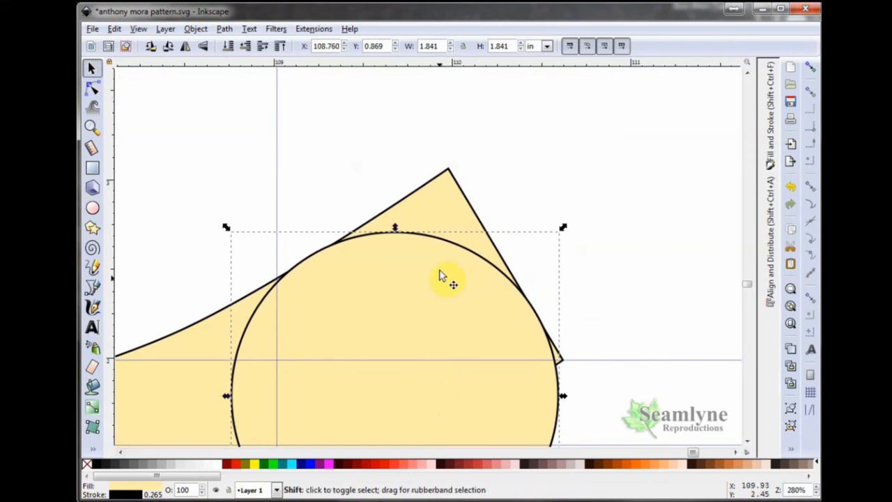
# Step: Select the strip together with the circle and cut the strip along the circle's outline with Division
pyautogui.keyDown('shift'); pyautogui.click(449, 224); pyautogui.keyUp('shift')
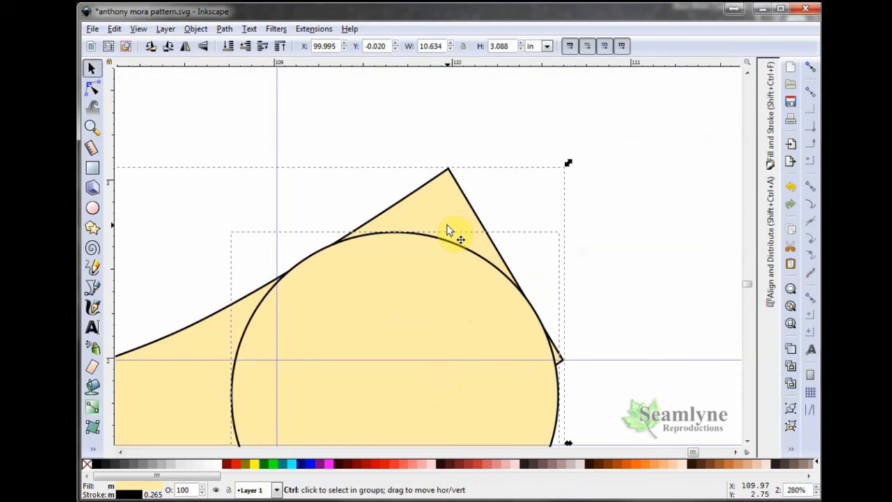
pyautogui.hotkey('ctrl', '/')
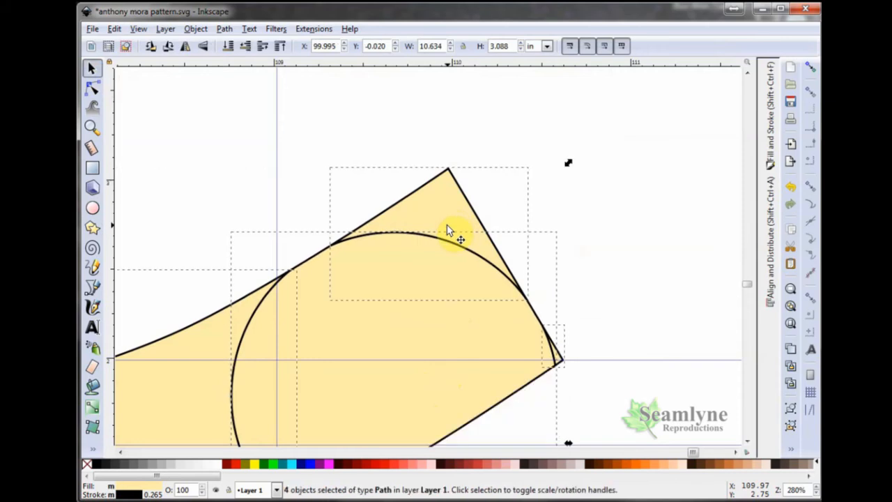
pyautogui.click(630, 234)
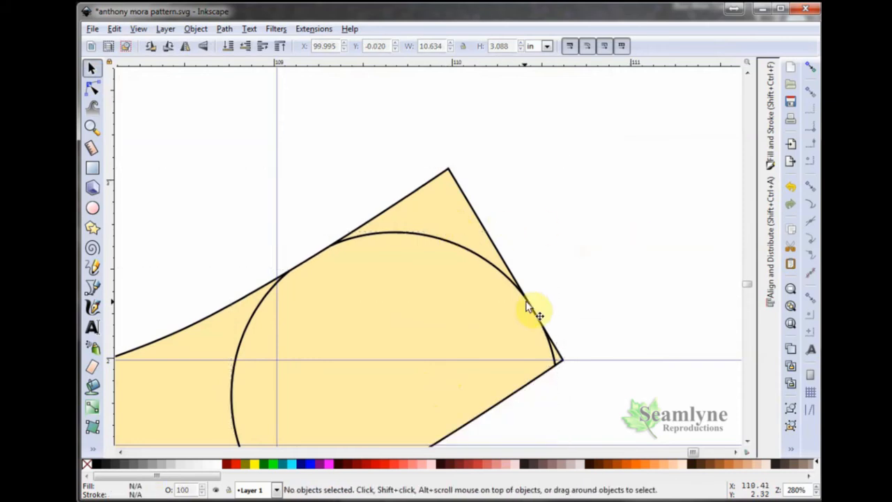
# Step: Merge the large circle-shaped piece and the small sliver at the end's lower corner into one path with Union
pyautogui.click(559, 360)
pyautogui.keyDown('shift'); pyautogui.click(504, 360); pyautogui.keyUp('shift')
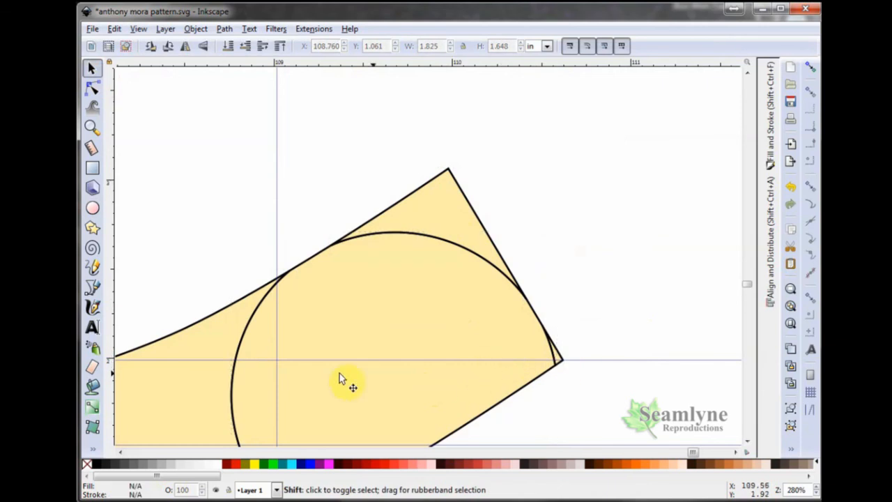
pyautogui.keyDown('shift'); pyautogui.click(191, 370); pyautogui.keyUp('shift')
pyautogui.keyDown('shift'); pyautogui.click(455, 324); pyautogui.keyUp('shift')
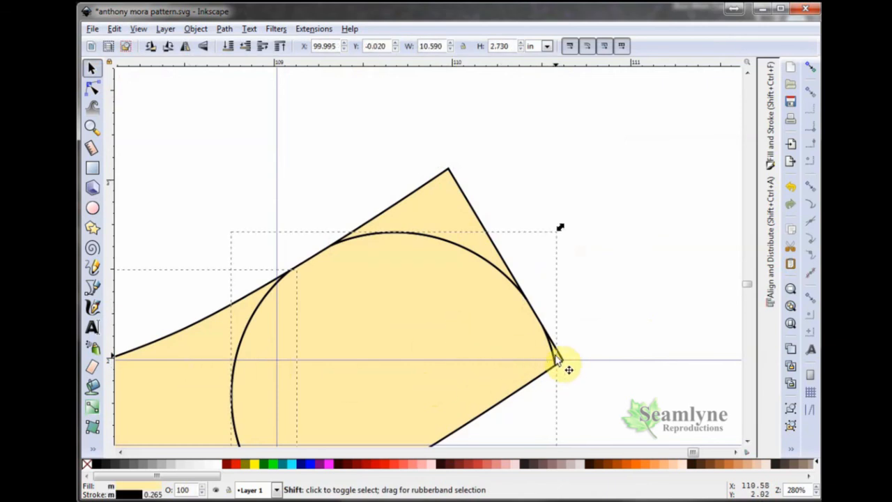
pyautogui.keyDown('shift'); pyautogui.click(555, 357); pyautogui.keyUp('shift')
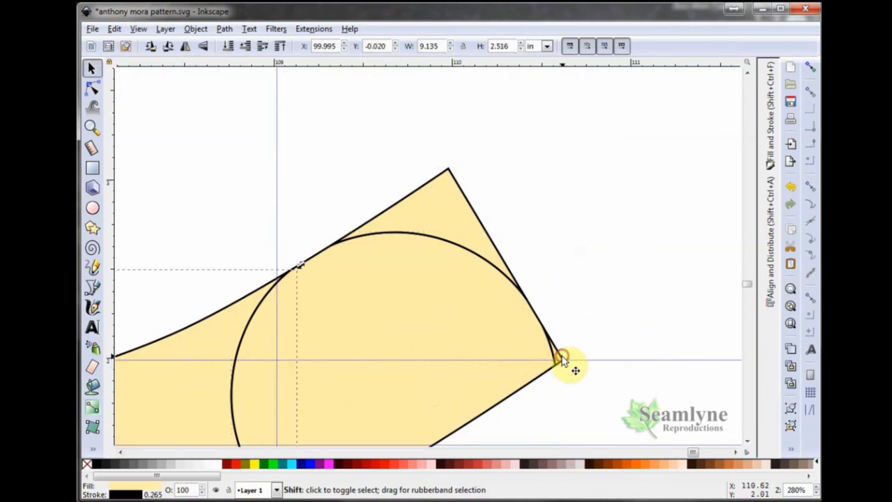
pyautogui.keyDown('shift'); pyautogui.click(557, 359); pyautogui.keyUp('shift')
pyautogui.keyDown('shift'); pyautogui.click(492, 347); pyautogui.keyUp('shift')
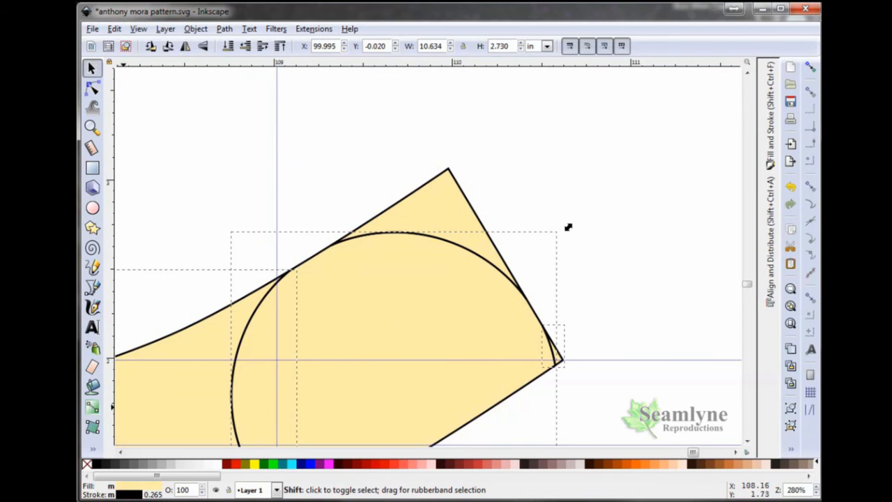
pyautogui.keyDown('shift'); pyautogui.click(177, 409); pyautogui.keyUp('shift')
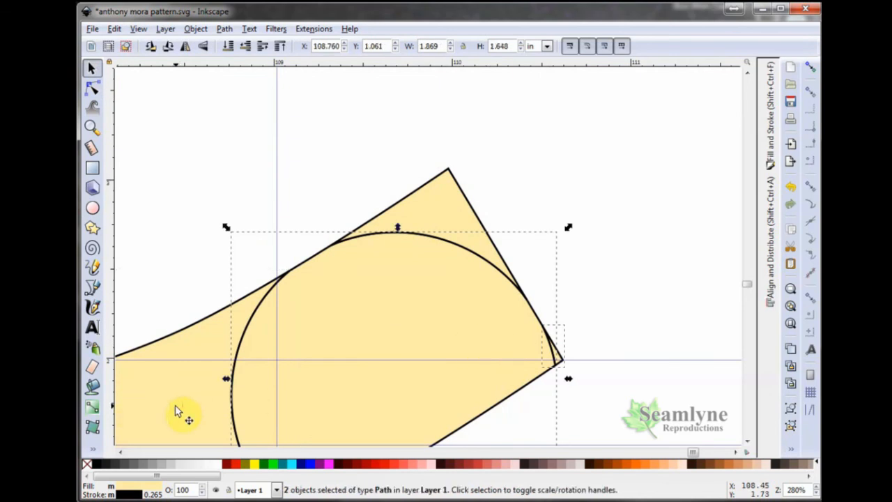
pyautogui.hotkey('ctrl', '+')
# Step: Unite the merged end piece with the long strip body and delete the cut-off upper corner piece outside the arc
pyautogui.keyDown('shift'); pyautogui.click(177, 409); pyautogui.keyUp('shift')
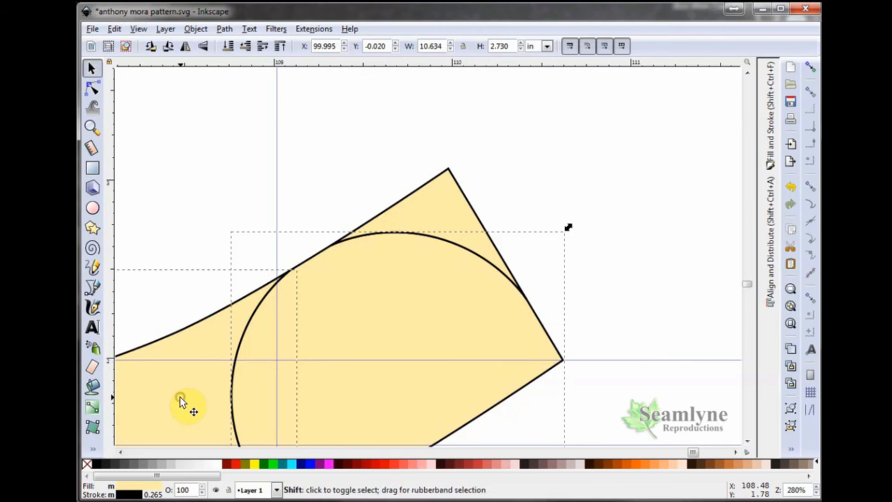
pyautogui.hotkey('ctrl', '+')
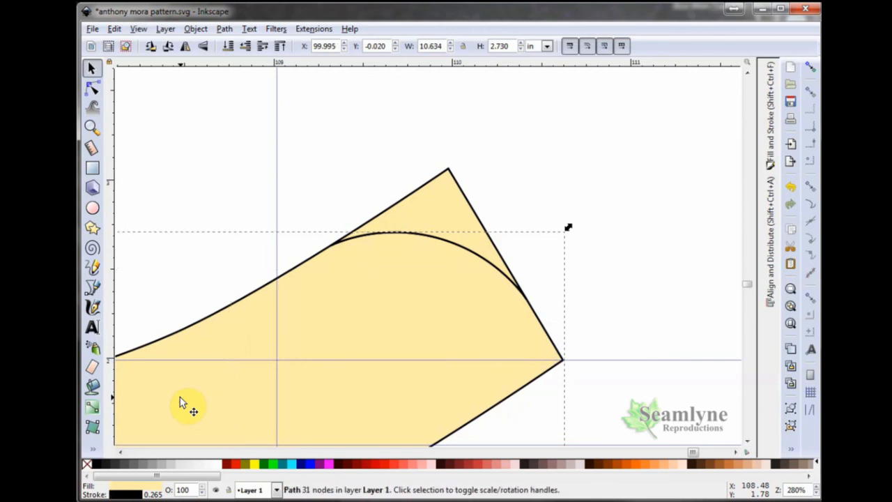
pyautogui.click(433, 209)
pyautogui.press('Delete')
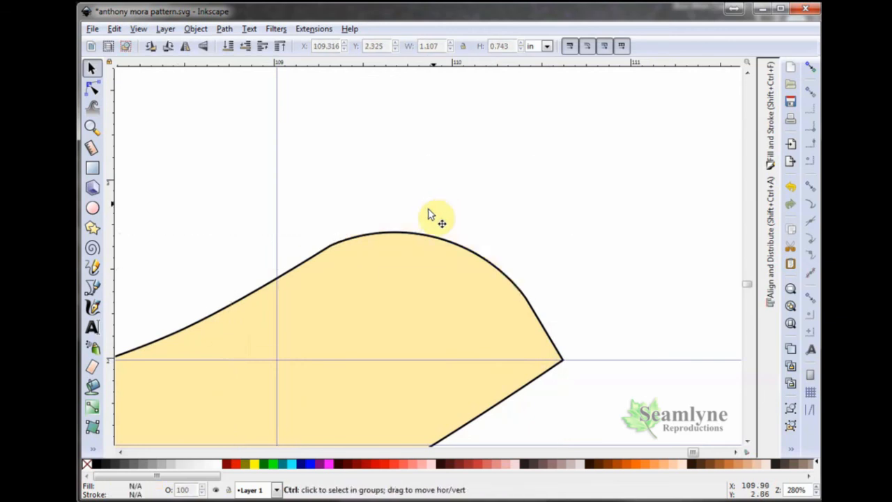
# Step: Delete all guides from the drawing
pyautogui.scroll(-3, 327, 290)
pyautogui.scroll(-2, 328, 289)
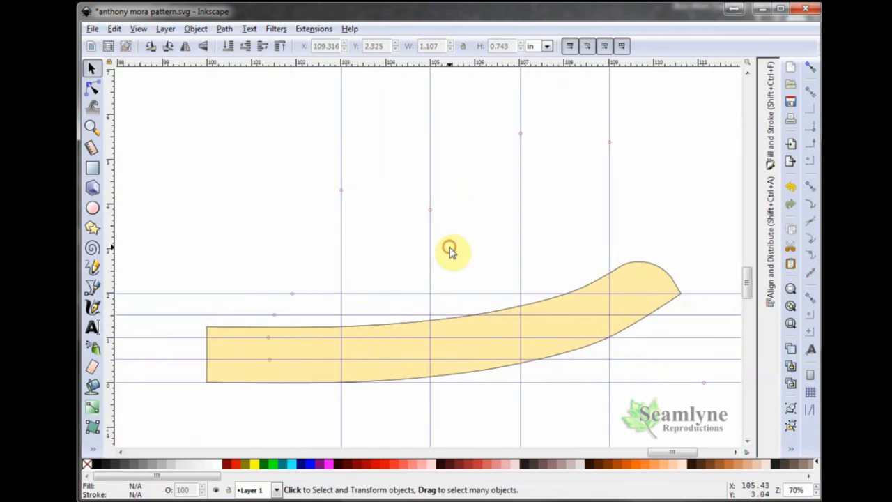
pyautogui.click(116, 29)
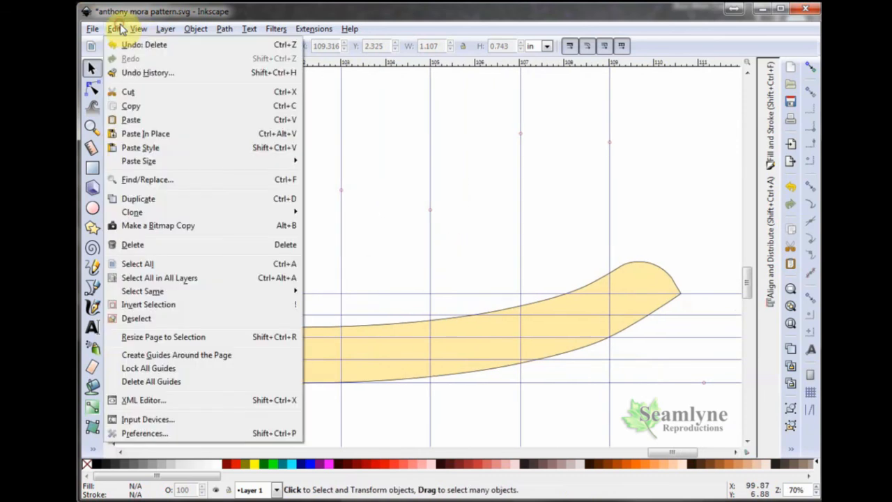
pyautogui.click(172, 385)
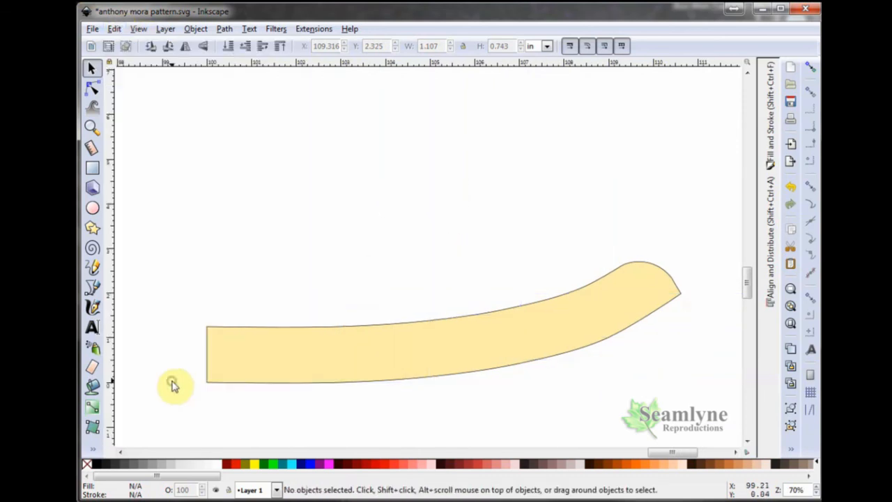